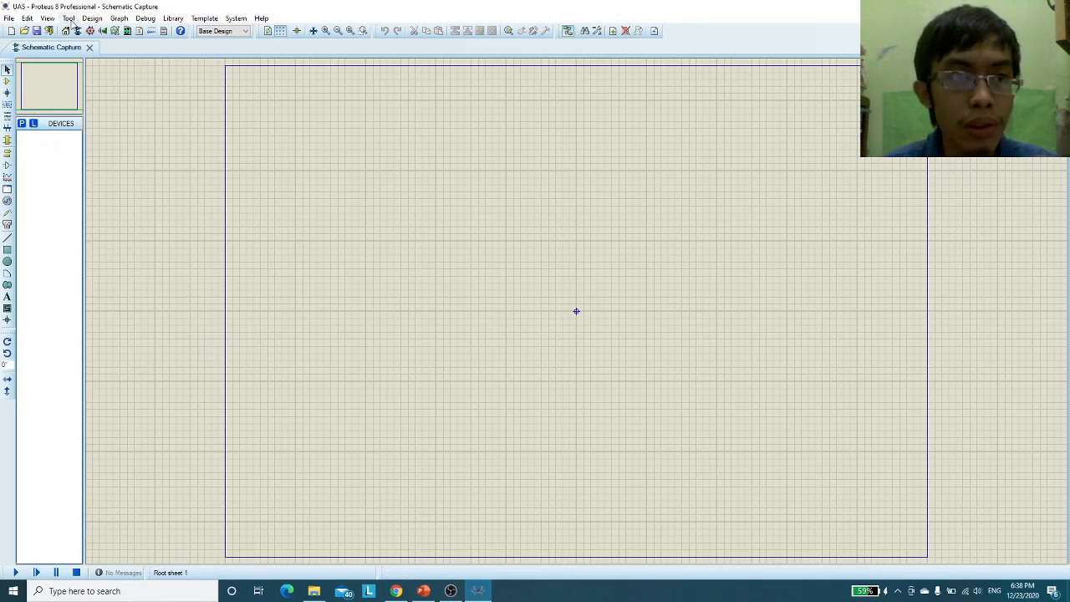
Find the SN7404N hex inverter in the component library with the keyword sn7404 and add it to the device list.
{"action": "right_click", "coordinate": [46, 193]}
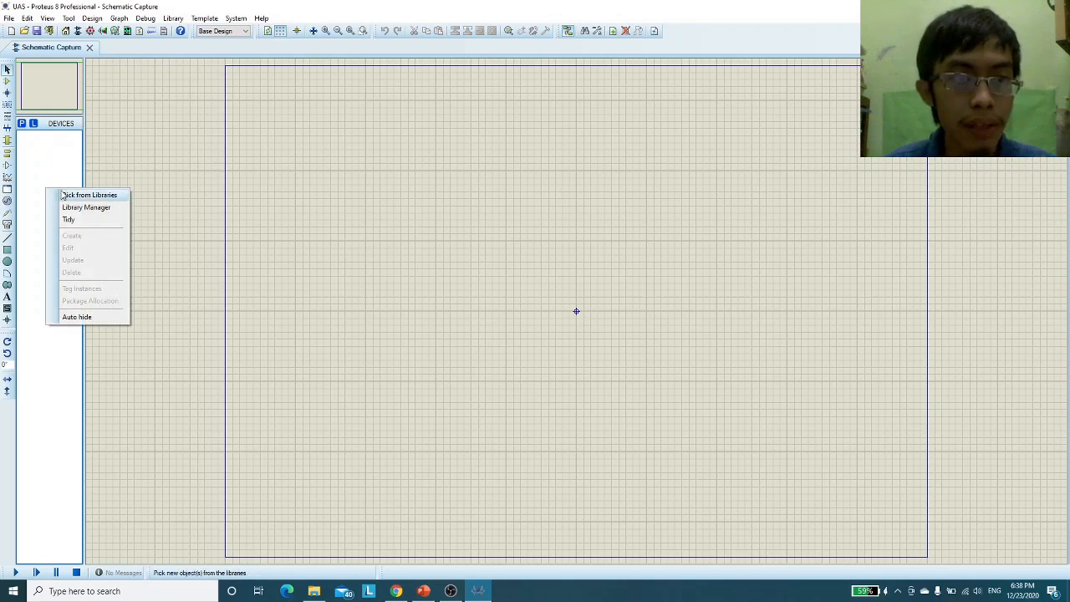
{"action": "left_click", "coordinate": [66, 198]}
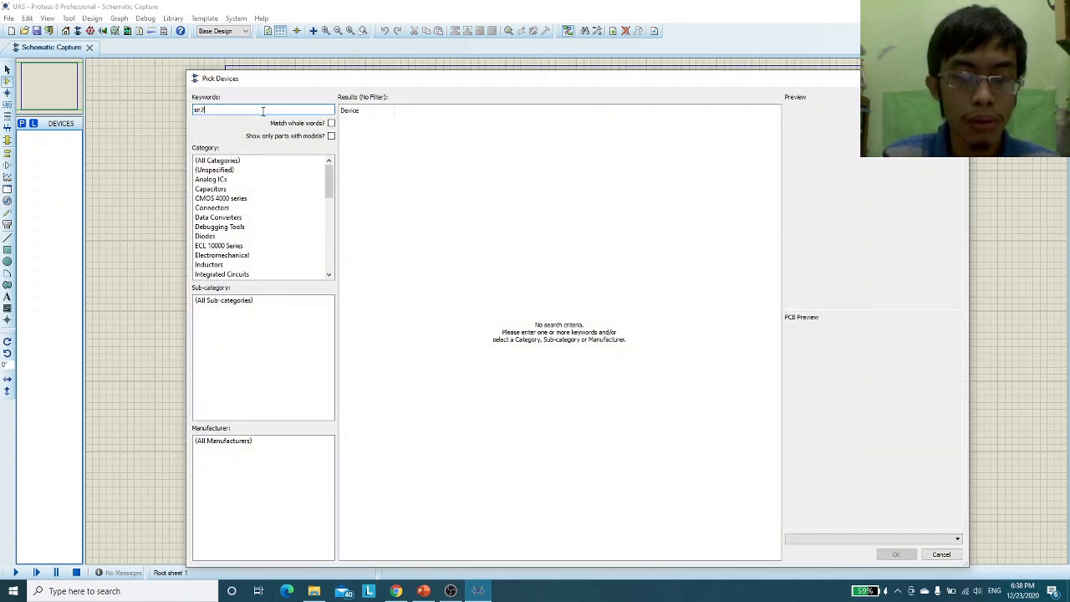
{"action": "type", "text": "sn7404"}
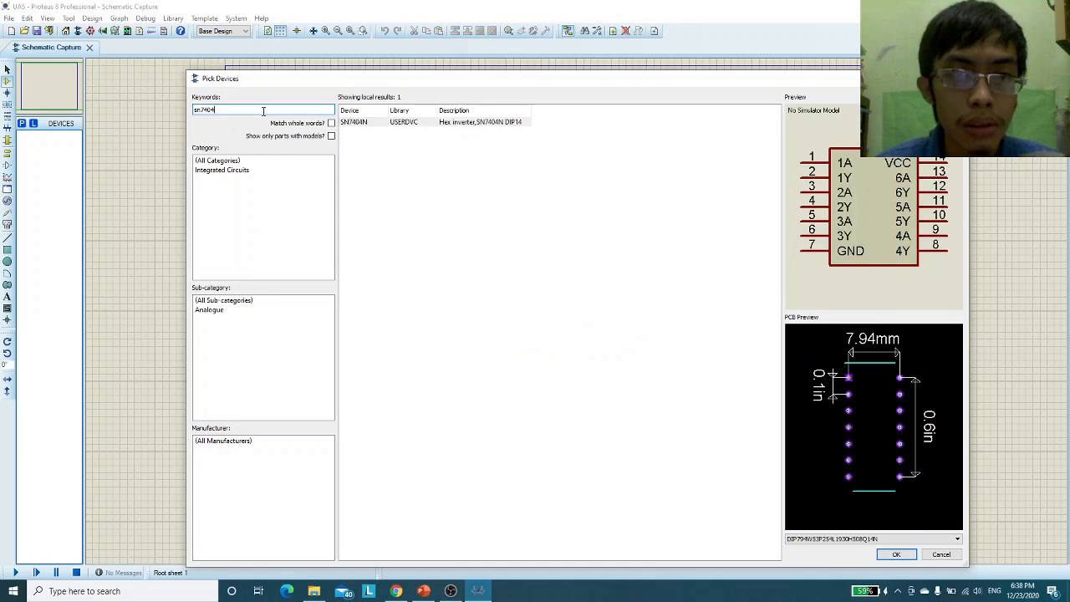
{"action": "left_click", "coordinate": [408, 122]}
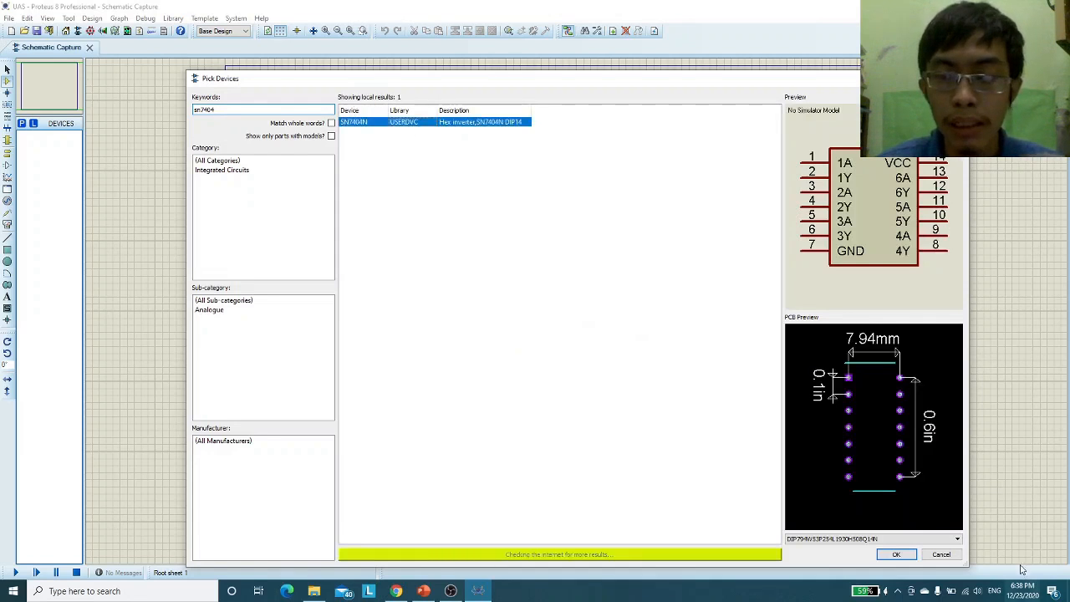
{"action": "left_click", "coordinate": [895, 555]}
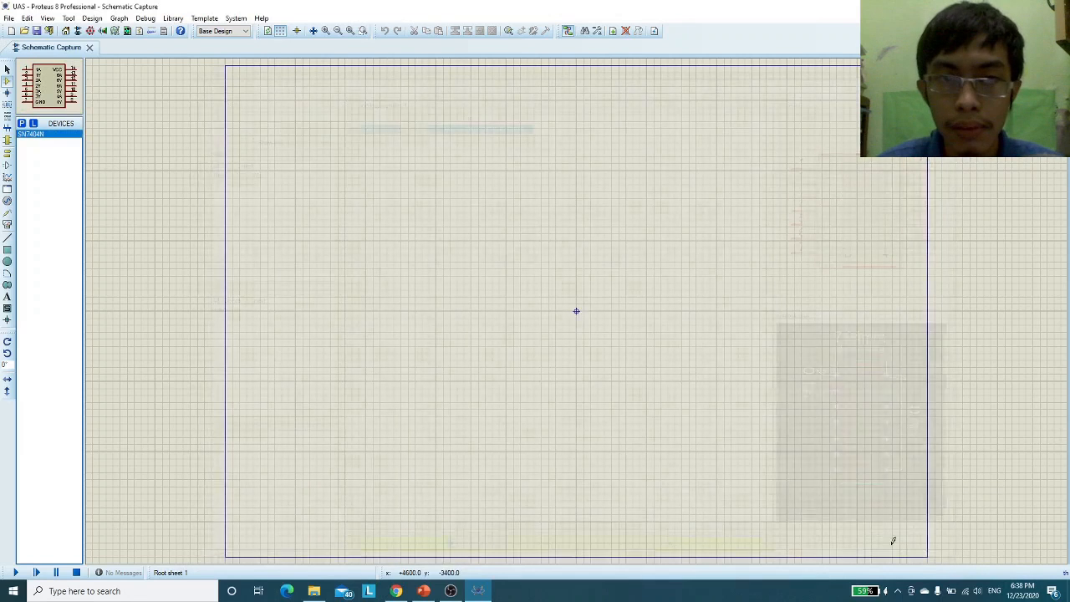
Add the 7411 triple 3-input AND gate from the 74STD library to the device list.
{"action": "right_click", "coordinate": [49, 159]}
{"action": "left_click", "coordinate": [84, 165]}
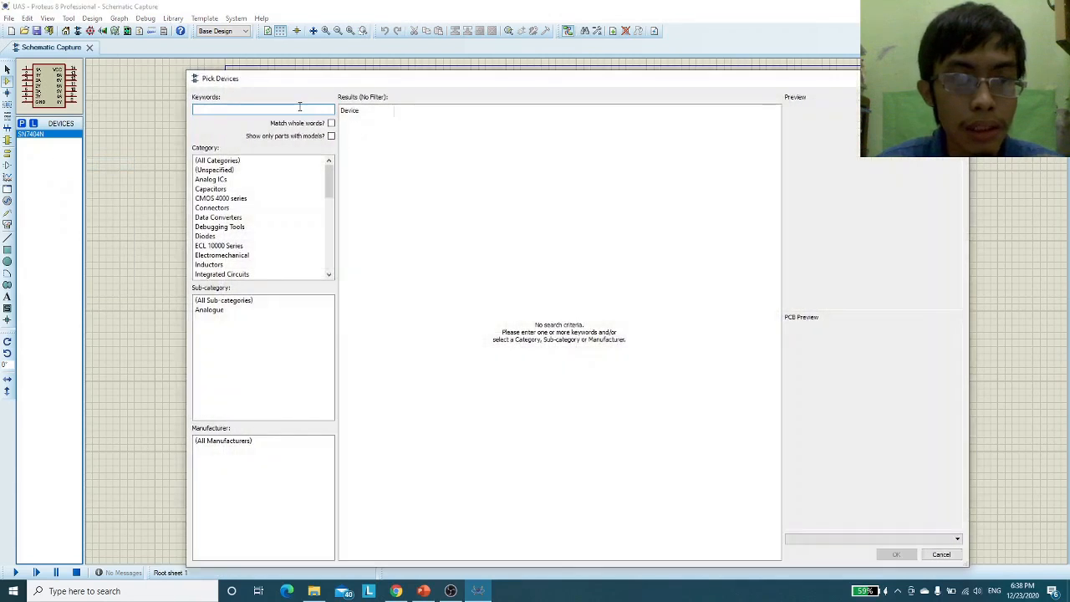
{"action": "type", "text": "7411"}
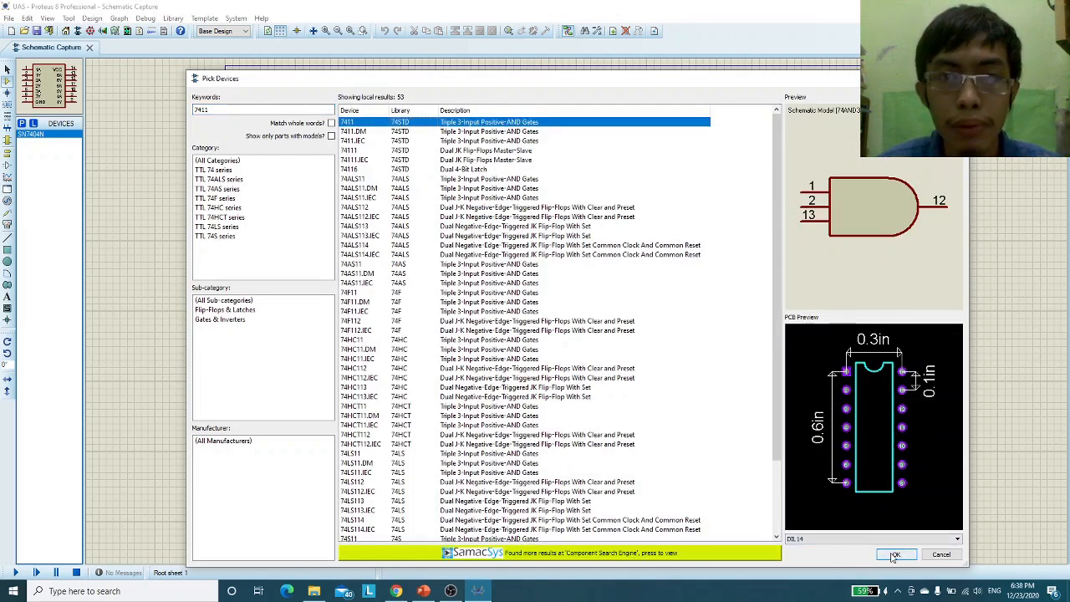
{"action": "left_click", "coordinate": [896, 555]}
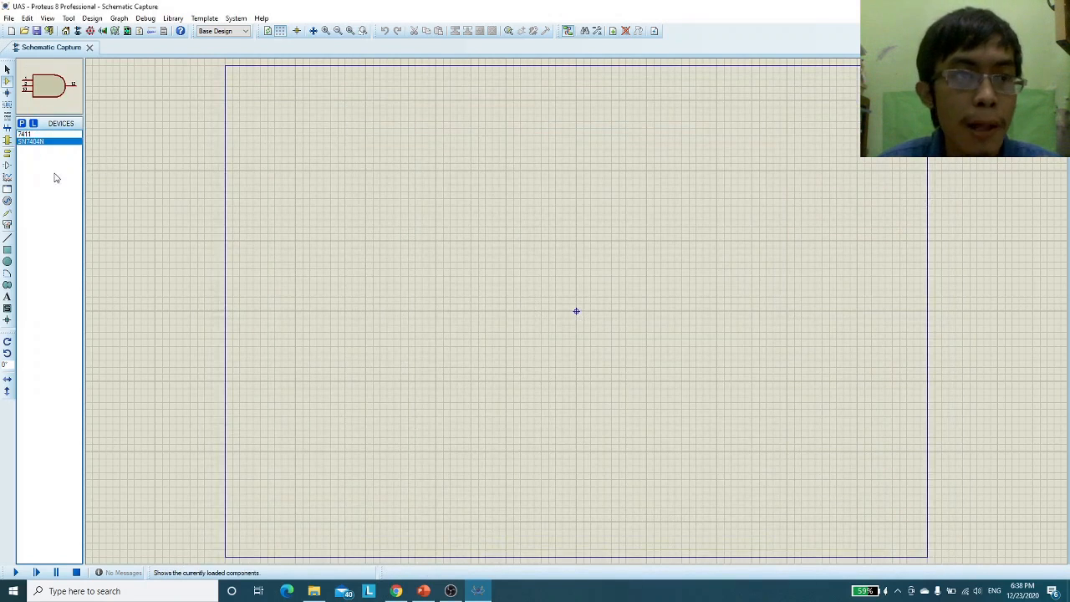
Add the 7432 quad 2-input OR gate from the 74STD library to the device list.
{"action": "right_click", "coordinate": [57, 174]}
{"action": "left_click", "coordinate": [75, 180]}
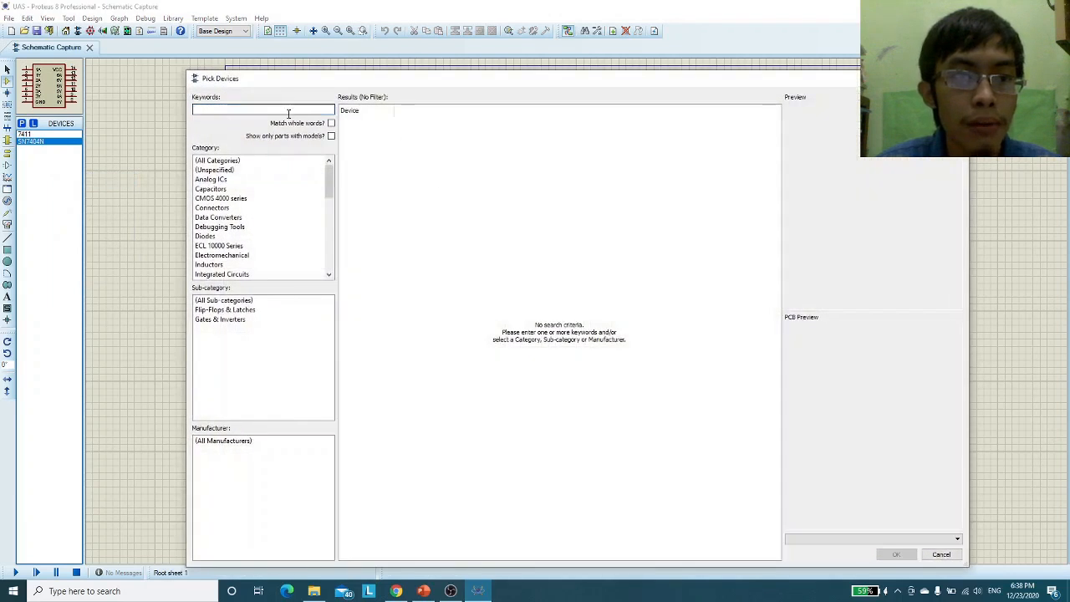
{"action": "type", "text": "7"}
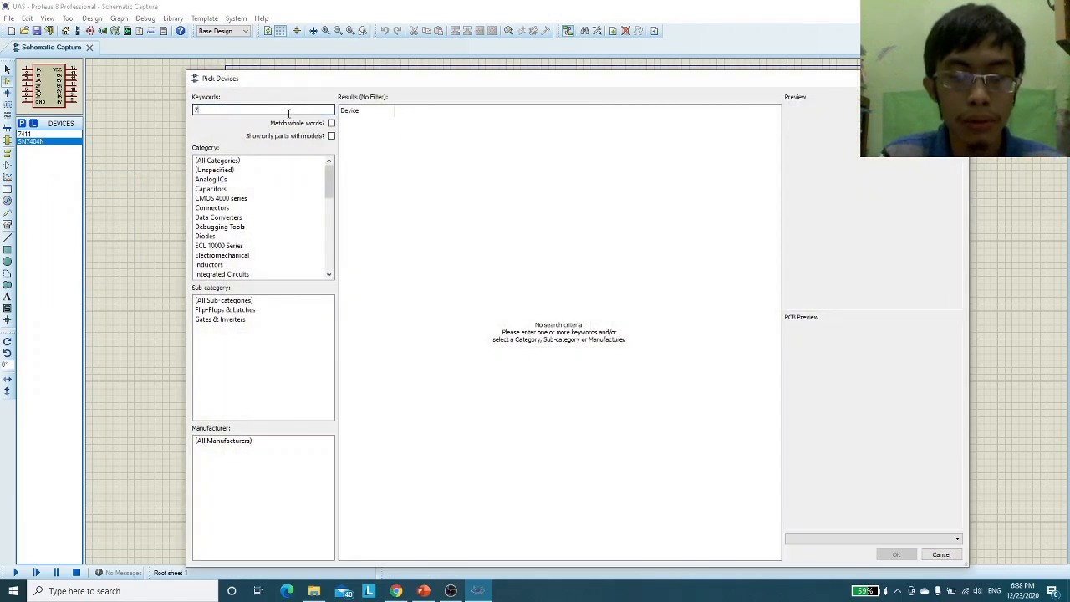
{"action": "type", "text": "432"}
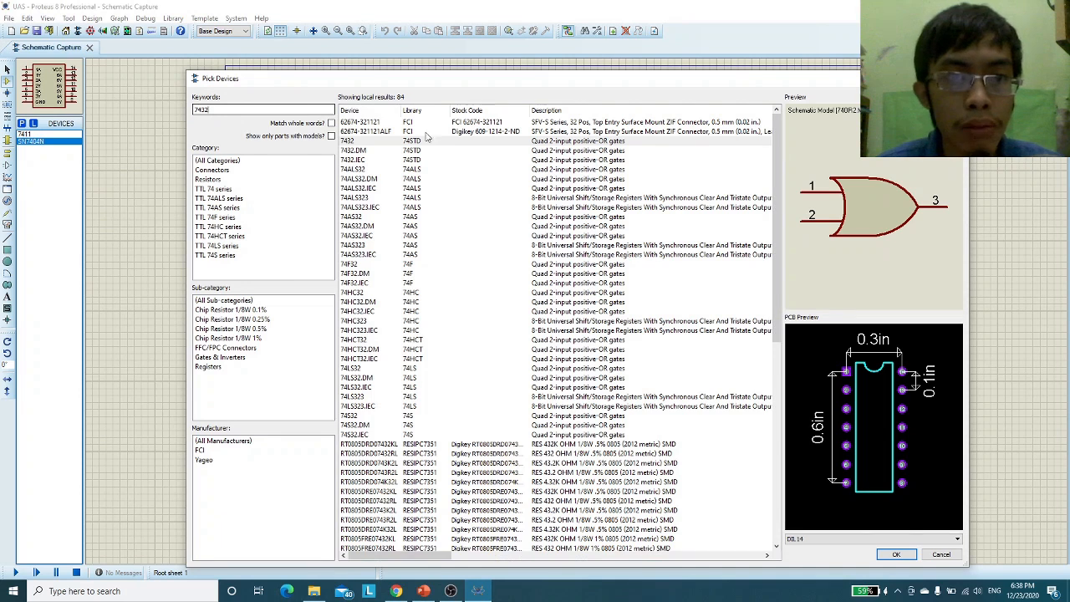
{"action": "left_click", "coordinate": [441, 142]}
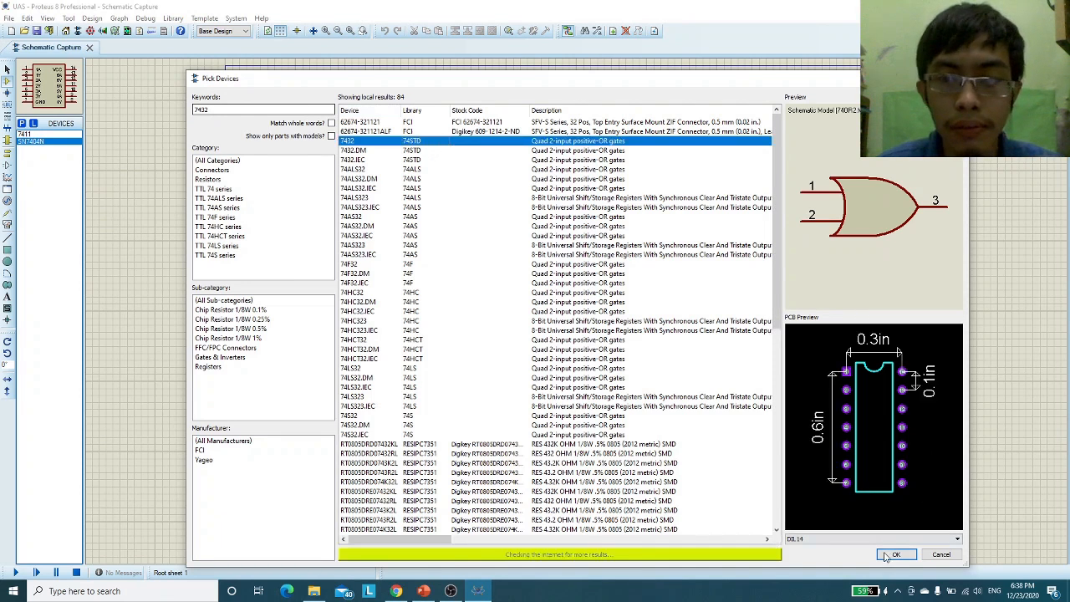
{"action": "left_click", "coordinate": [892, 555]}
{"action": "left_click", "coordinate": [37, 148]}
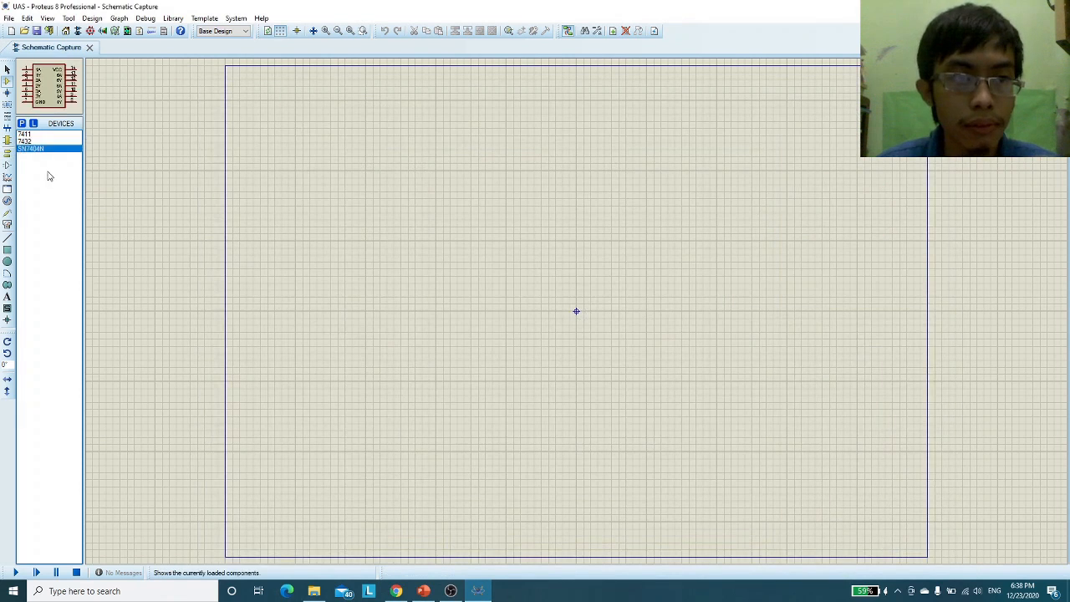
{"action": "right_click", "coordinate": [55, 175]}
{"action": "left_click", "coordinate": [36, 176]}
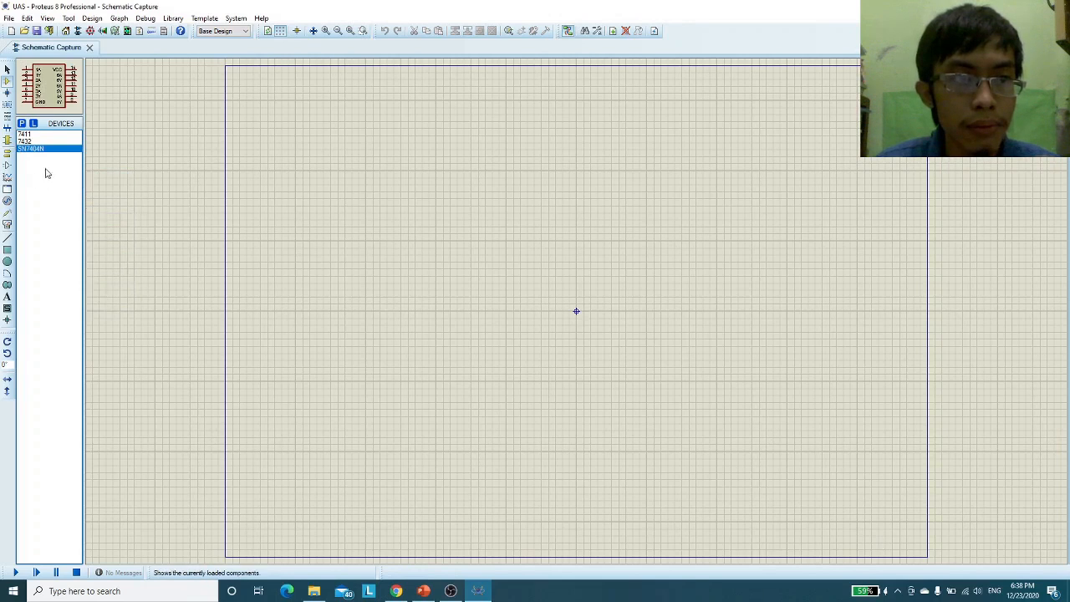
Search the component library for logicsta and add the LOGICSTATE source to the device list.
{"action": "right_click", "coordinate": [46, 173]}
{"action": "left_click", "coordinate": [77, 177]}
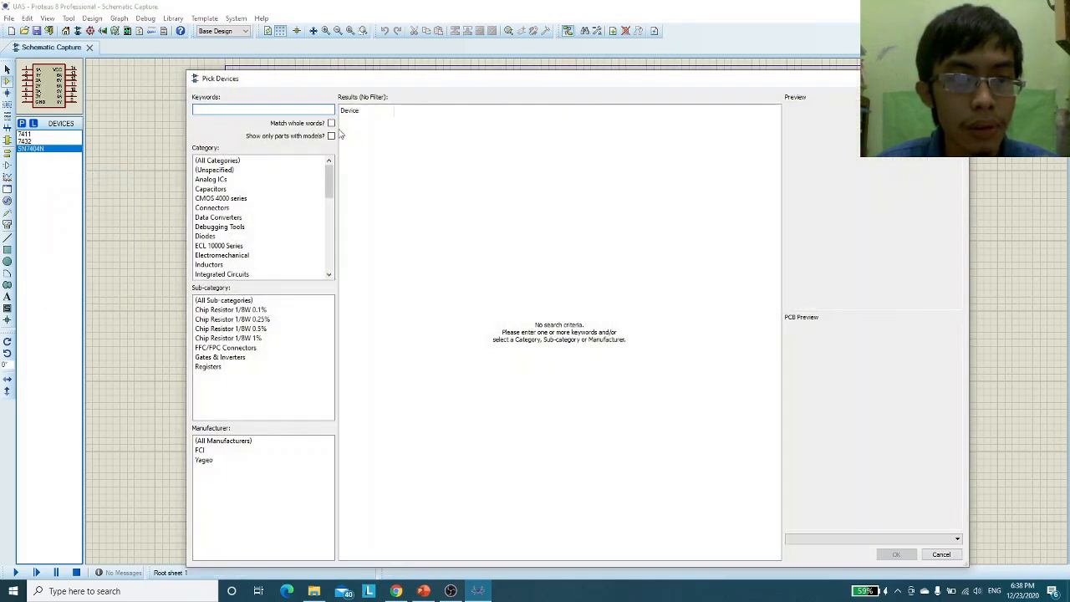
{"action": "type", "text": "lo"}
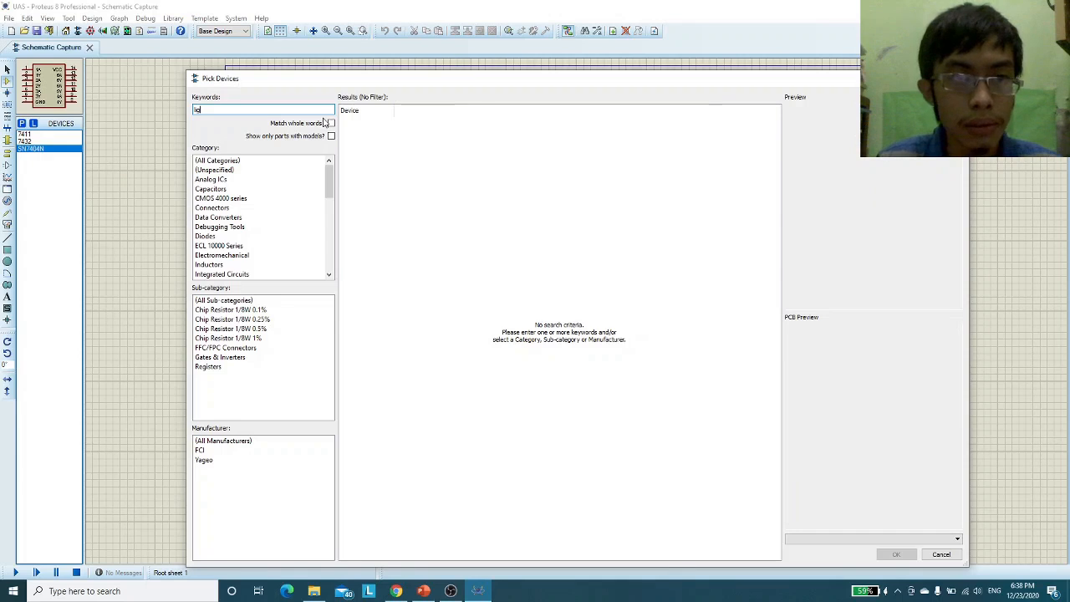
{"action": "type", "text": "g"}
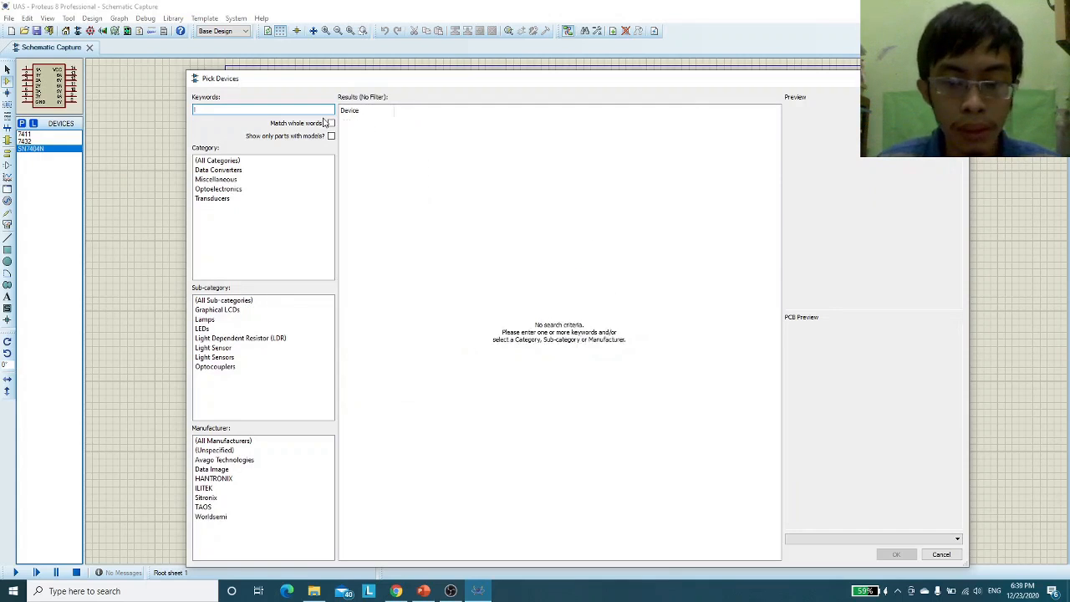
{"action": "type", "text": "logic"}
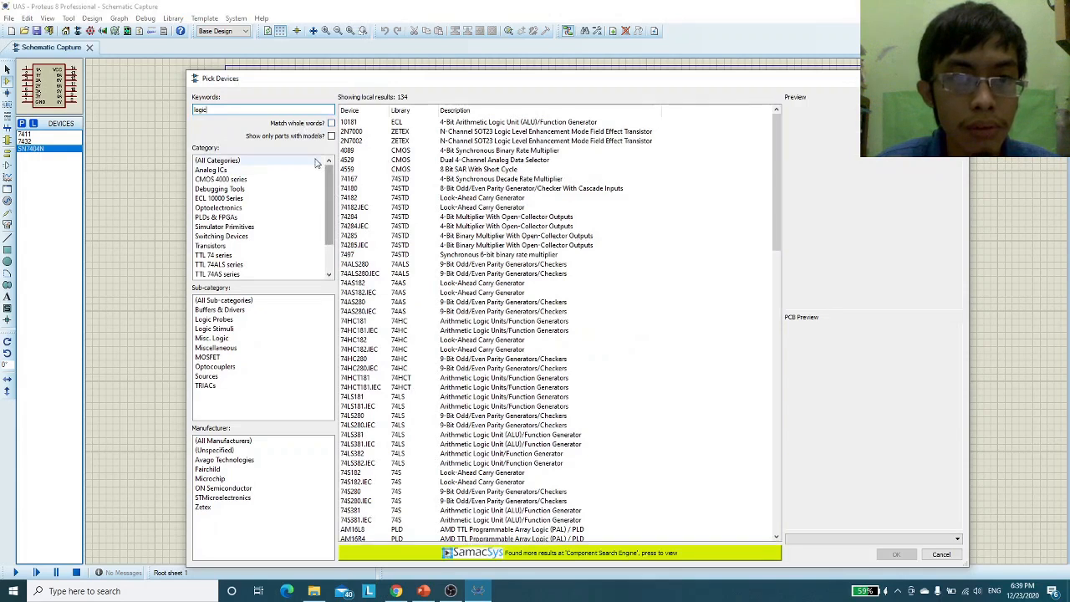
{"action": "type", "text": "sta"}
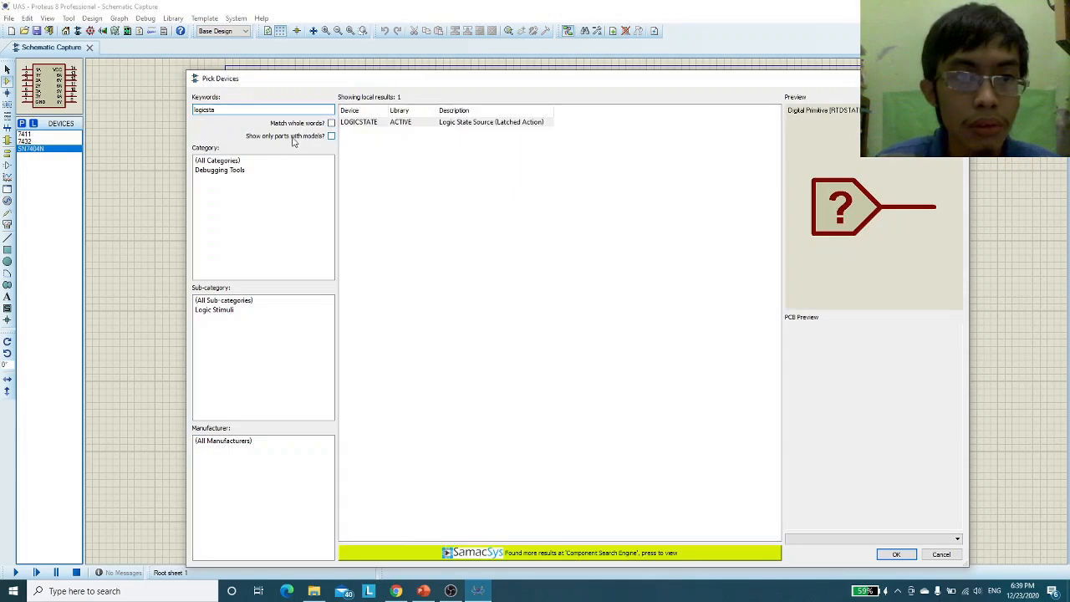
{"action": "left_click", "coordinate": [428, 122]}
{"action": "left_click", "coordinate": [895, 554]}
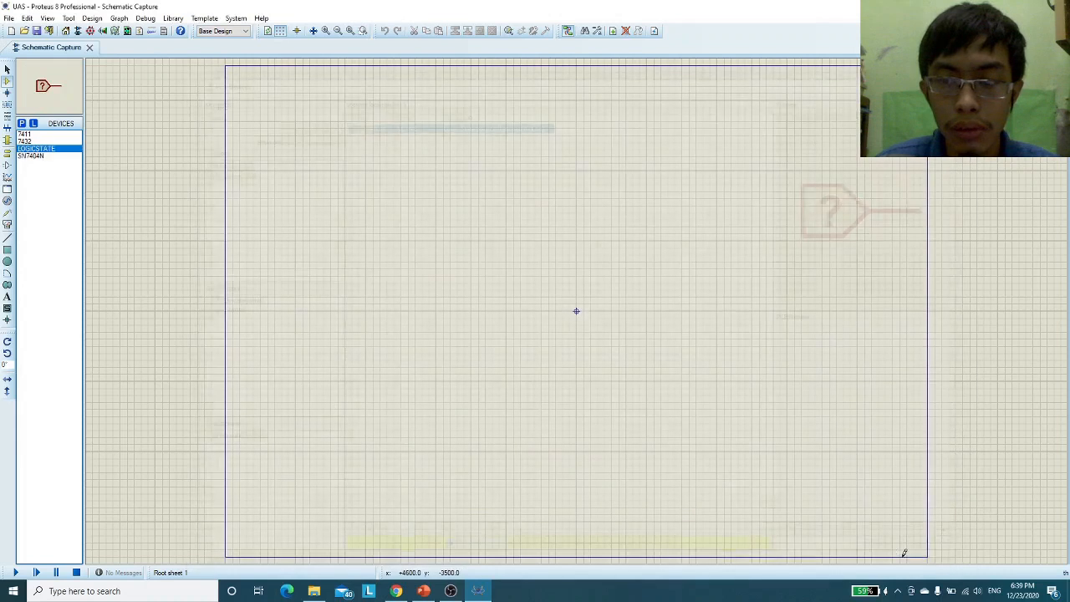
Search the component library for logicprobe and add LOGICPROBE (BIG) to the device list.
{"action": "right_click", "coordinate": [52, 169]}
{"action": "left_click", "coordinate": [92, 176]}
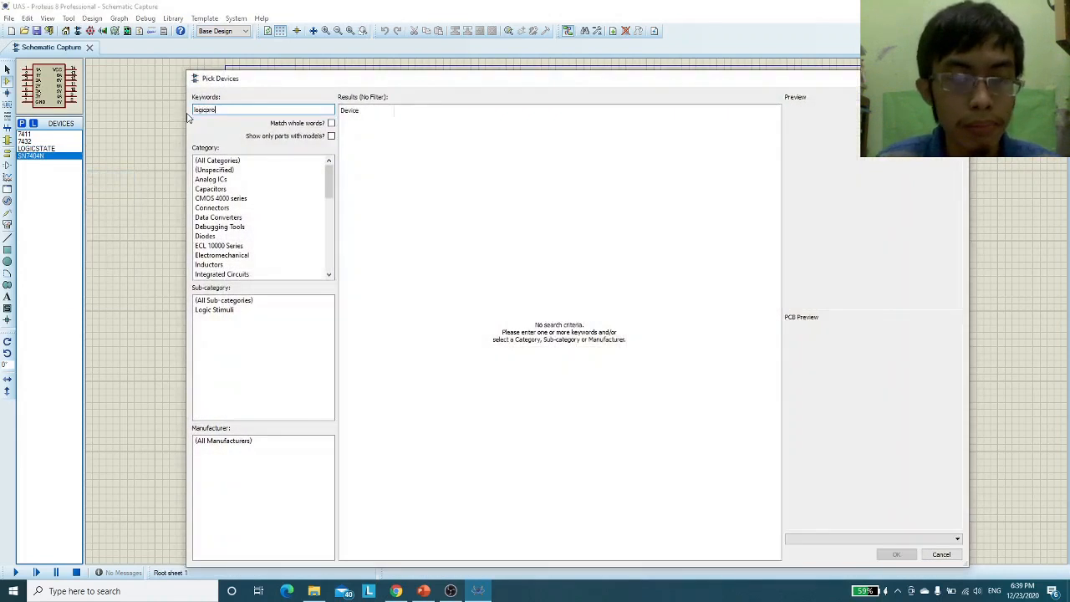
{"action": "left_click", "coordinate": [369, 132]}
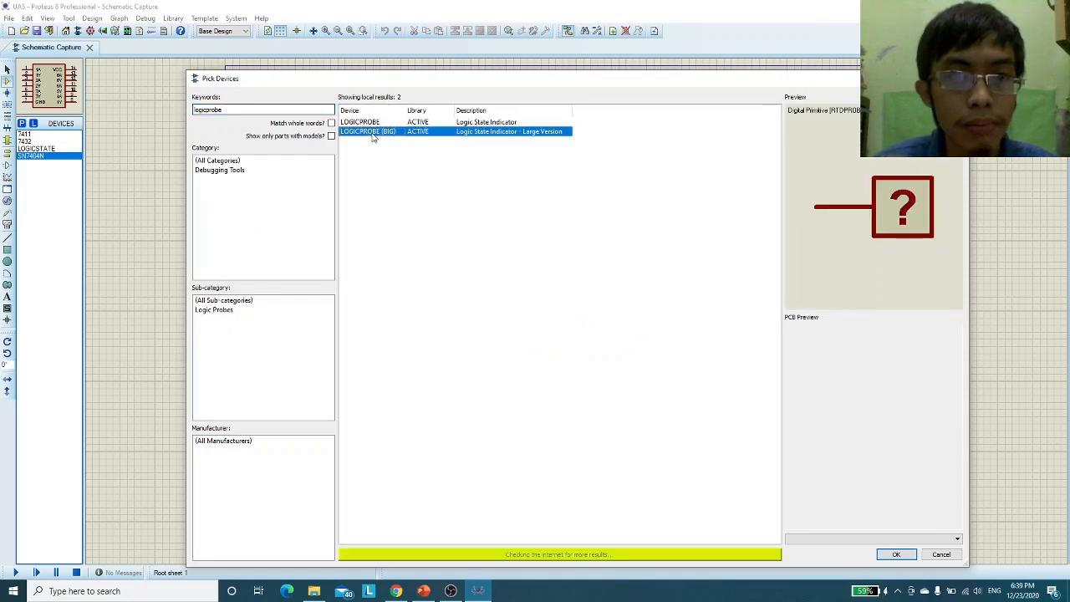
{"action": "left_click", "coordinate": [897, 556]}
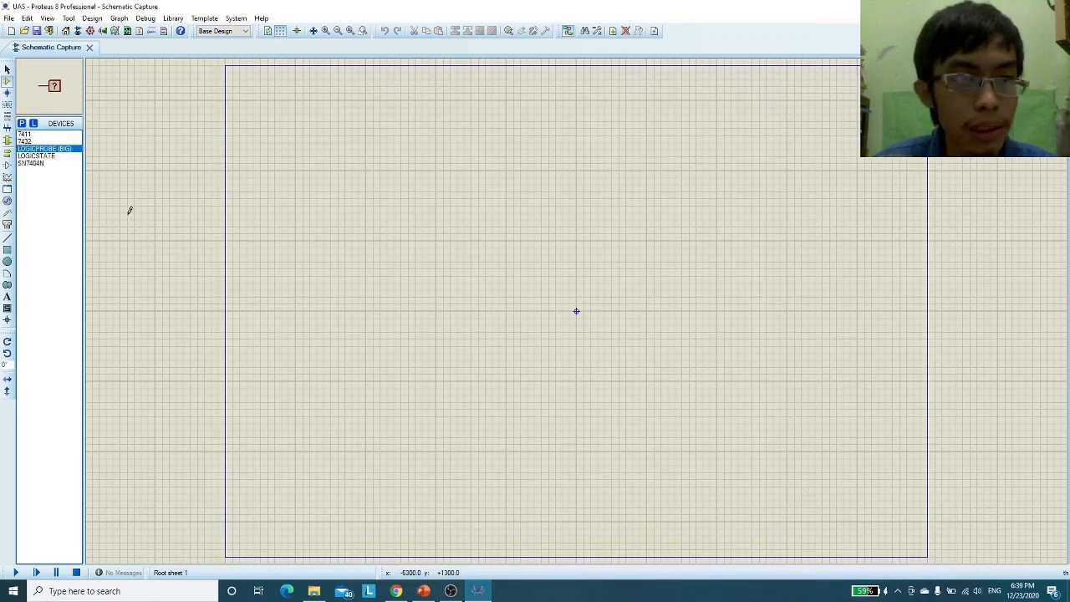
{"action": "left_click", "coordinate": [34, 163]}
{"action": "right_click", "coordinate": [52, 182]}
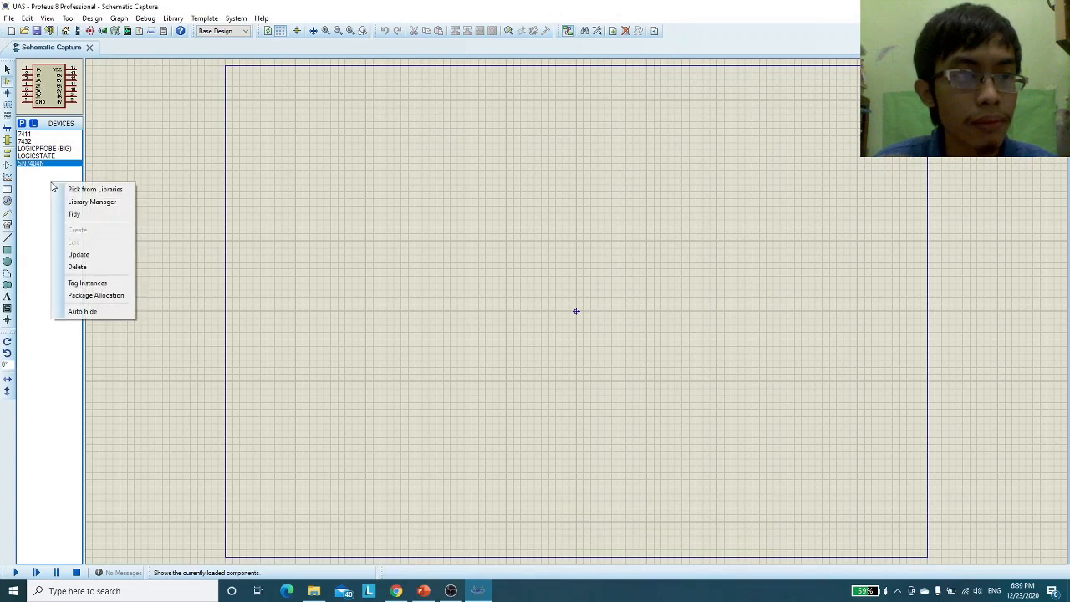
{"action": "left_click", "coordinate": [38, 184]}
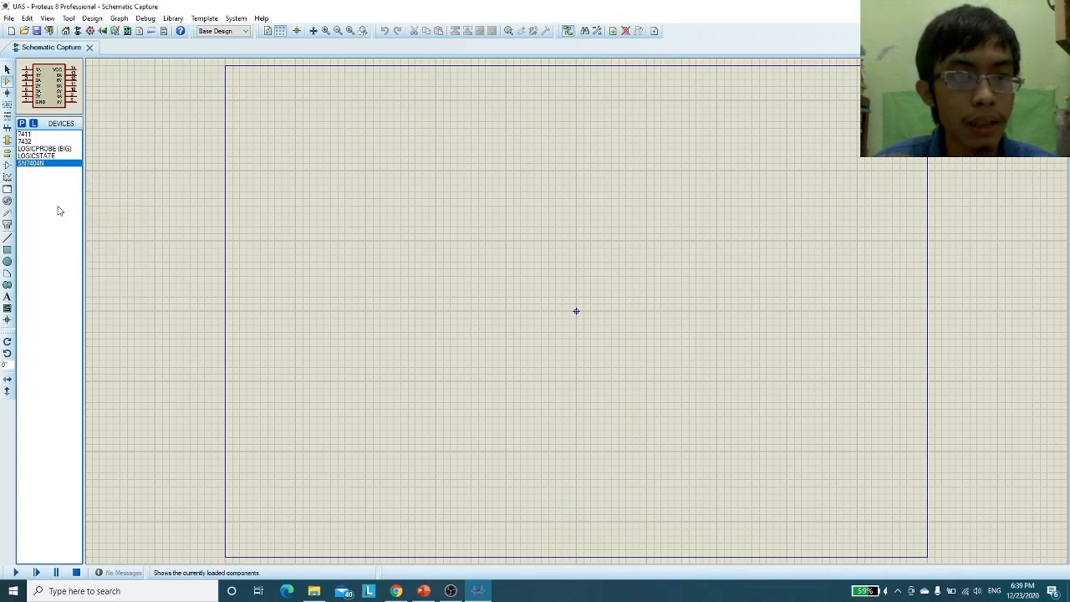
Place a LOGICSTATE input in the upper-left part of the schematic sheet.
{"action": "left_click", "coordinate": [52, 156]}
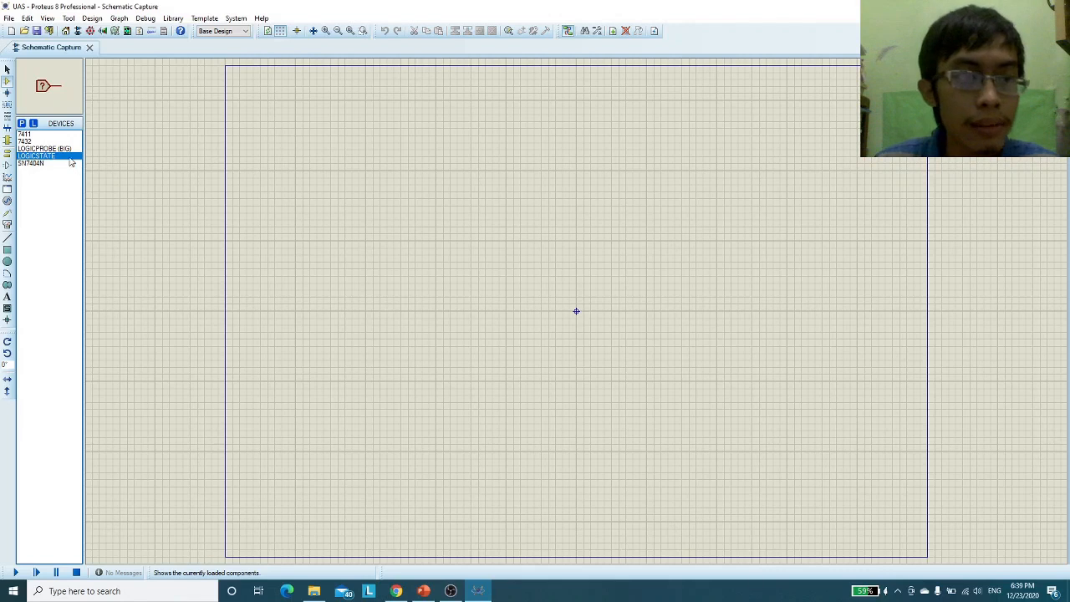
{"action": "right_click", "coordinate": [382, 164]}
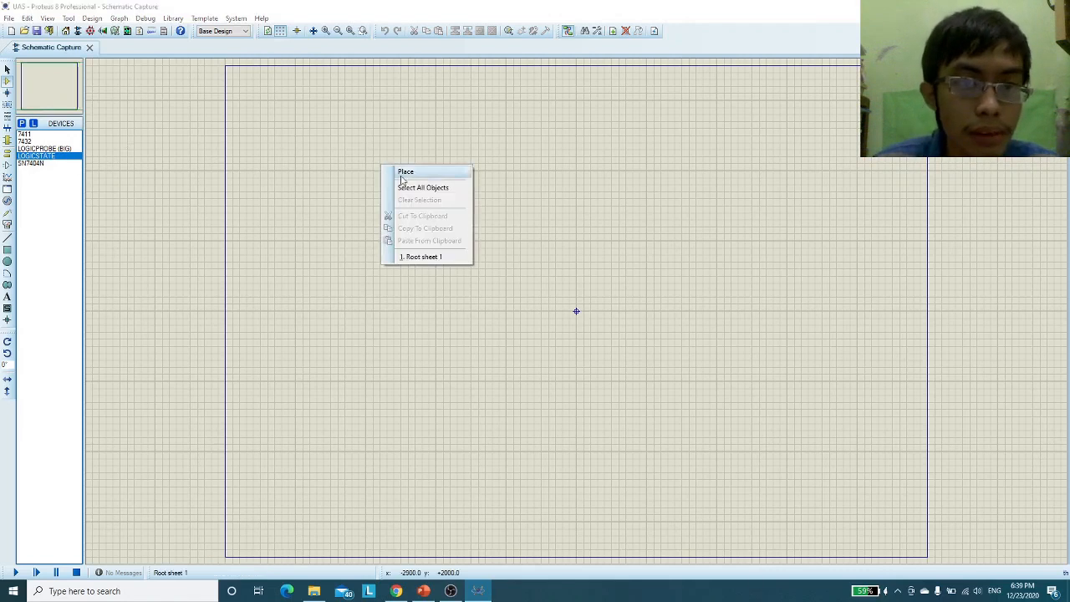
{"action": "mouse_move", "coordinate": [401, 171]}
{"action": "mouse_move", "coordinate": [501, 172]}
{"action": "left_click", "coordinate": [618, 202]}
{"action": "left_click", "coordinate": [373, 125]}
Place two more LOGICSTATE inputs to the right of the first one, spaced out along the same row.
{"action": "right_click", "coordinate": [371, 111]}
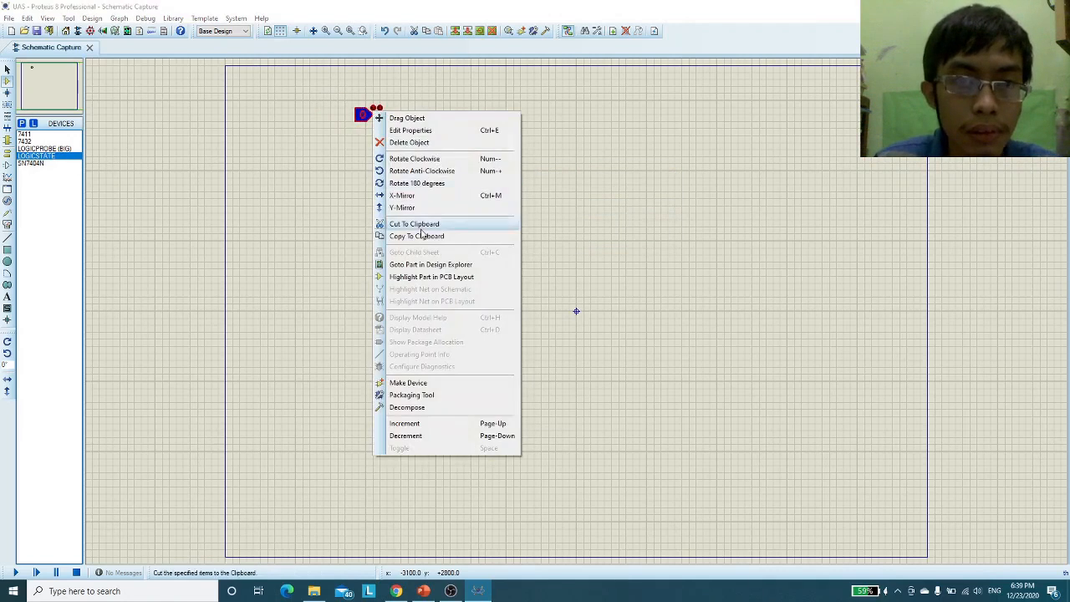
{"action": "left_click", "coordinate": [421, 236]}
{"action": "right_click", "coordinate": [537, 109]}
{"action": "left_click", "coordinate": [561, 128]}
{"action": "left_click", "coordinate": [535, 114]}
{"action": "right_click", "coordinate": [724, 109]}
{"action": "mouse_move", "coordinate": [752, 117]}
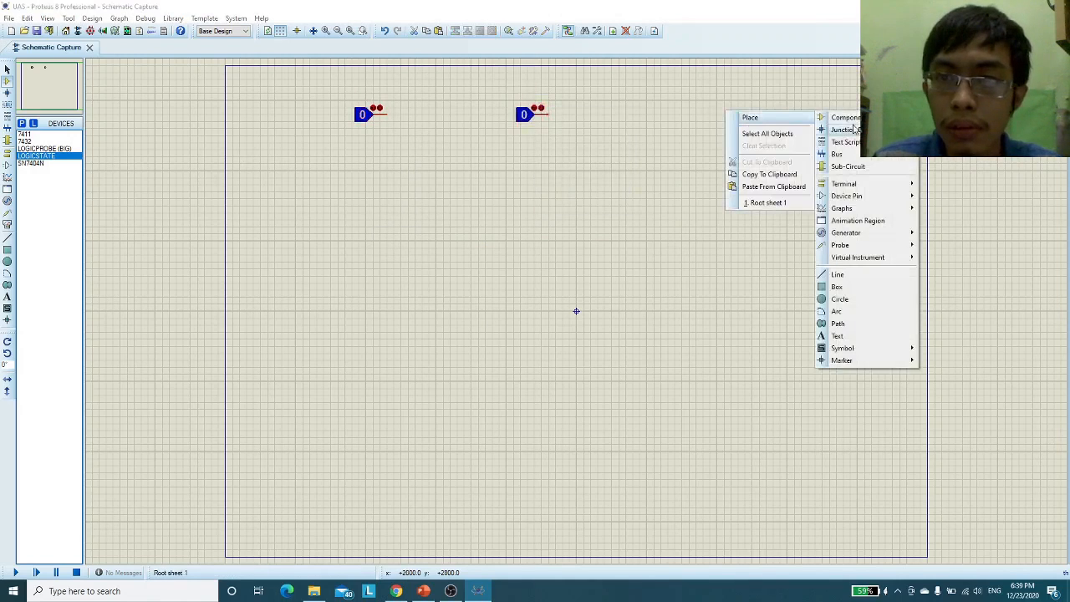
{"action": "mouse_move", "coordinate": [848, 118]}
{"action": "left_click", "coordinate": [947, 153]}
{"action": "left_click", "coordinate": [724, 114]}
Place a LOGICPROBE (BIG) output indicator in the lower-right part of the schematic sheet.
{"action": "left_click", "coordinate": [42, 149]}
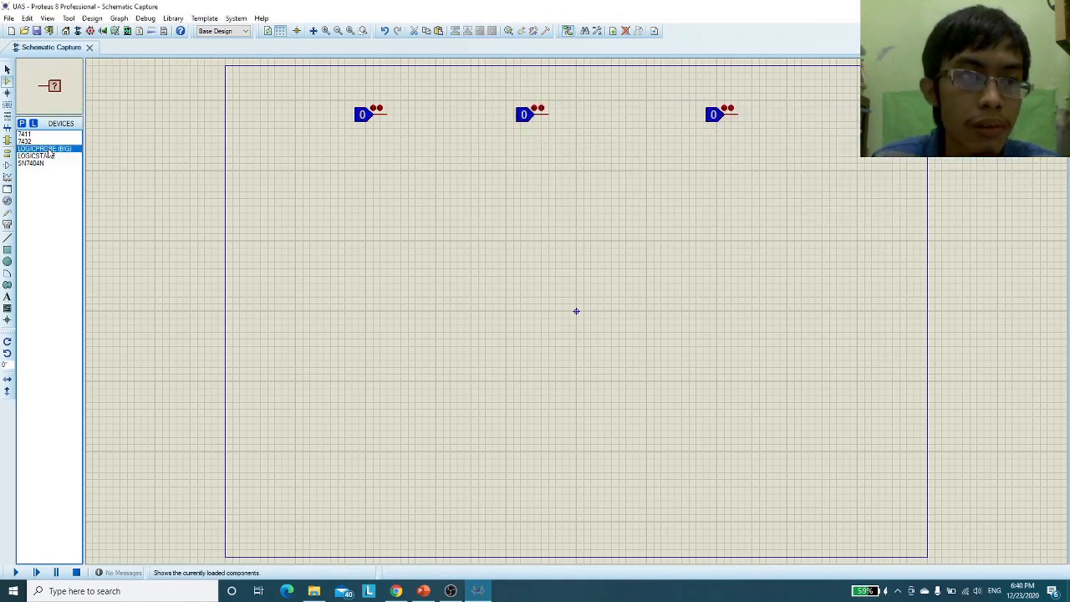
{"action": "right_click", "coordinate": [46, 149]}
{"action": "left_click", "coordinate": [83, 166]}
{"action": "key", "text": "Escape"}
{"action": "left_click", "coordinate": [751, 443]}
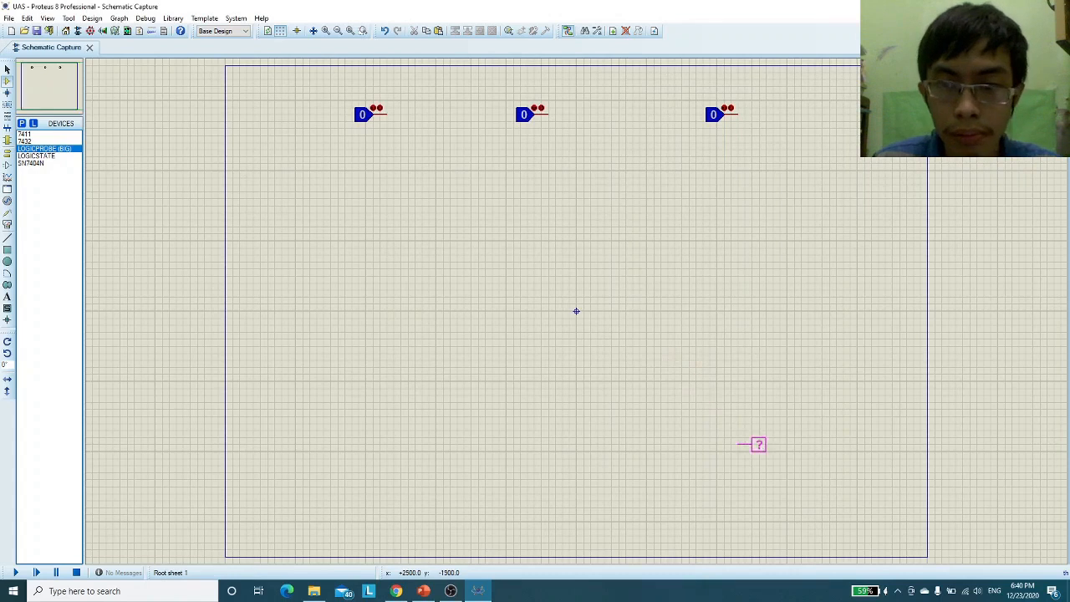
{"action": "left_click", "coordinate": [847, 402]}
Rotate all three logic state inputs clockwise so their pins point downward.
{"action": "right_click", "coordinate": [381, 108]}
{"action": "left_click", "coordinate": [435, 158]}
{"action": "right_click", "coordinate": [542, 108]}
{"action": "left_click", "coordinate": [595, 157]}
{"action": "right_click", "coordinate": [710, 108]}
{"action": "left_click", "coordinate": [762, 157]}
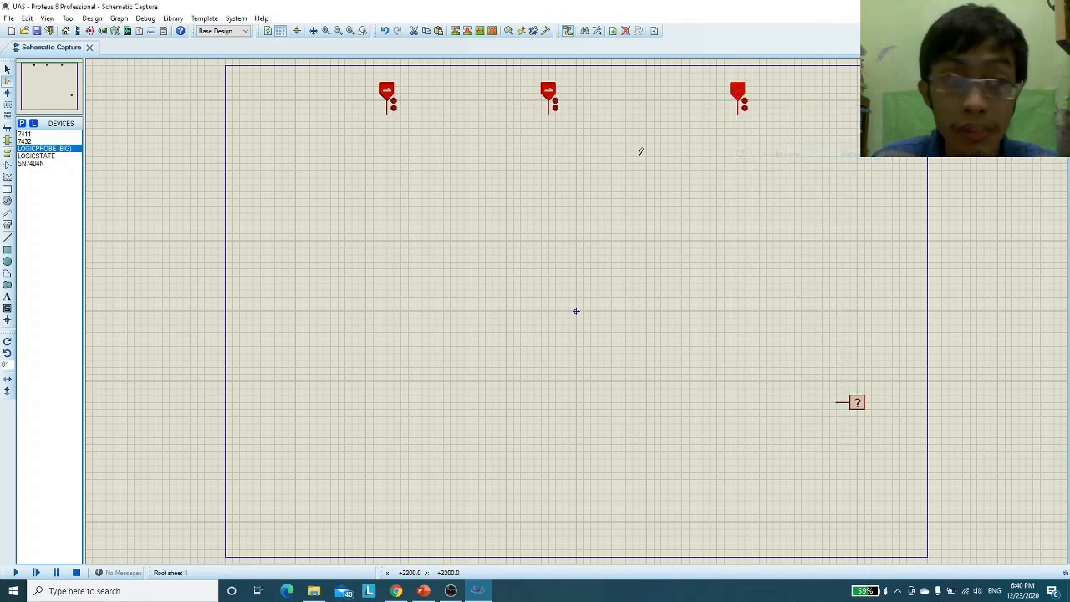
Place the SN7404N inverter chip below the rightmost logic state and a 7411 AND gate near the sheet's centre.
{"action": "left_click", "coordinate": [30, 163]}
{"action": "left_click", "coordinate": [807, 213]}
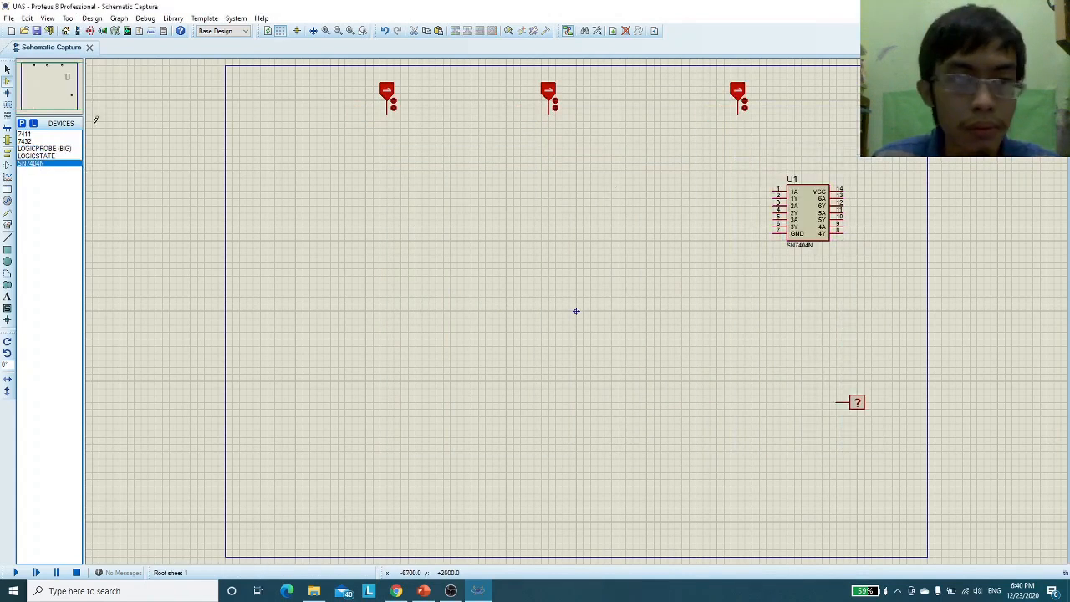
{"action": "left_click", "coordinate": [25, 134]}
{"action": "right_click", "coordinate": [23, 135]}
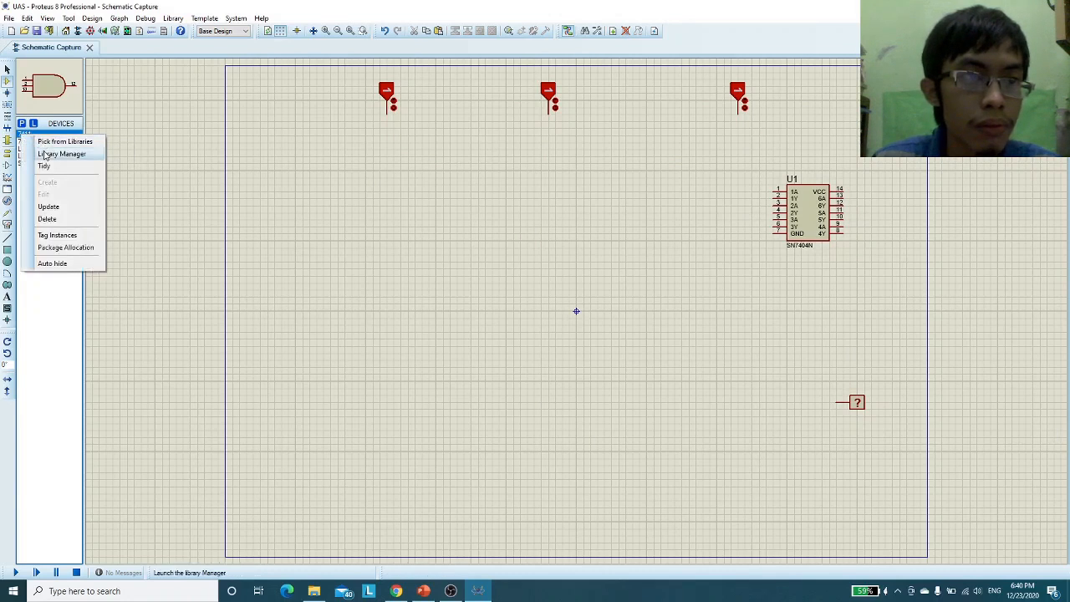
{"action": "left_click", "coordinate": [51, 293]}
{"action": "left_click", "coordinate": [25, 134]}
{"action": "left_click", "coordinate": [526, 297]}
Place a 7432 OR gate below and to the right of the AND gate, and switch all three logic states to 0.
{"action": "left_click", "coordinate": [25, 142]}
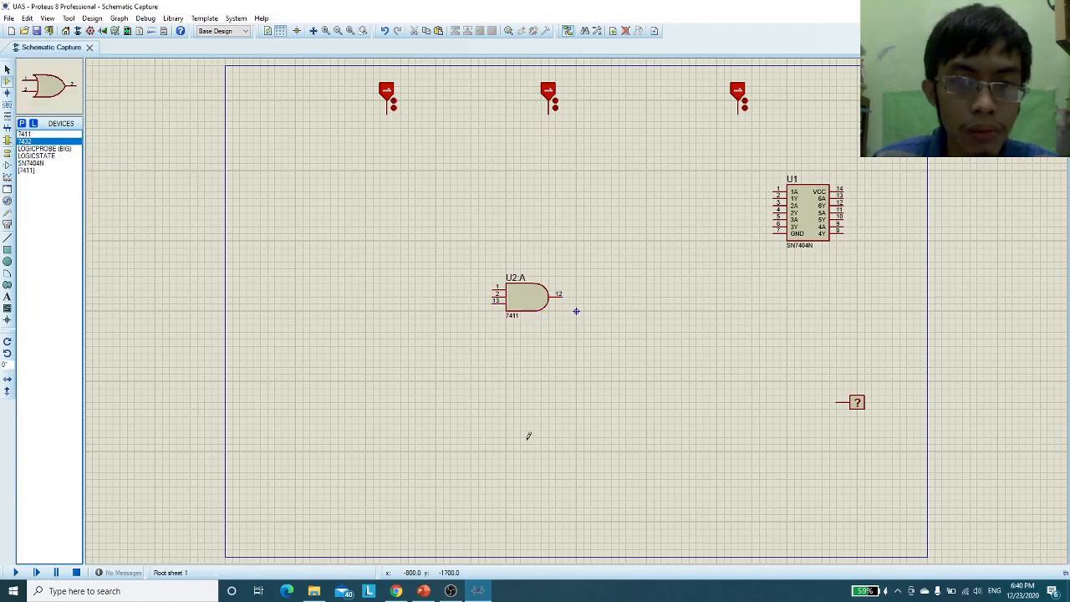
{"action": "left_click", "coordinate": [652, 387]}
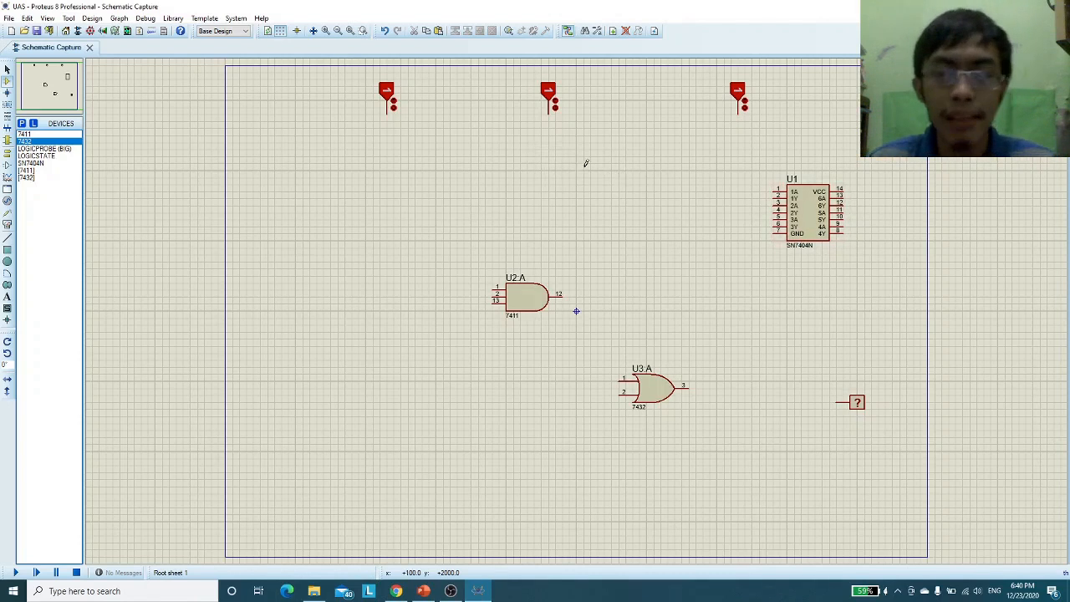
{"action": "left_click", "coordinate": [386, 90]}
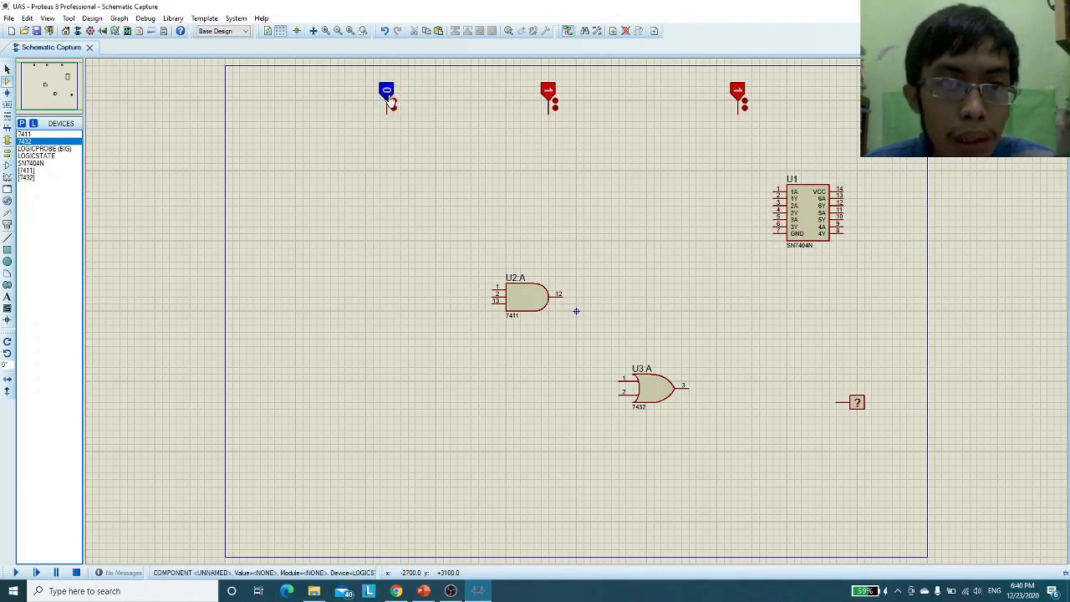
{"action": "left_click", "coordinate": [548, 90]}
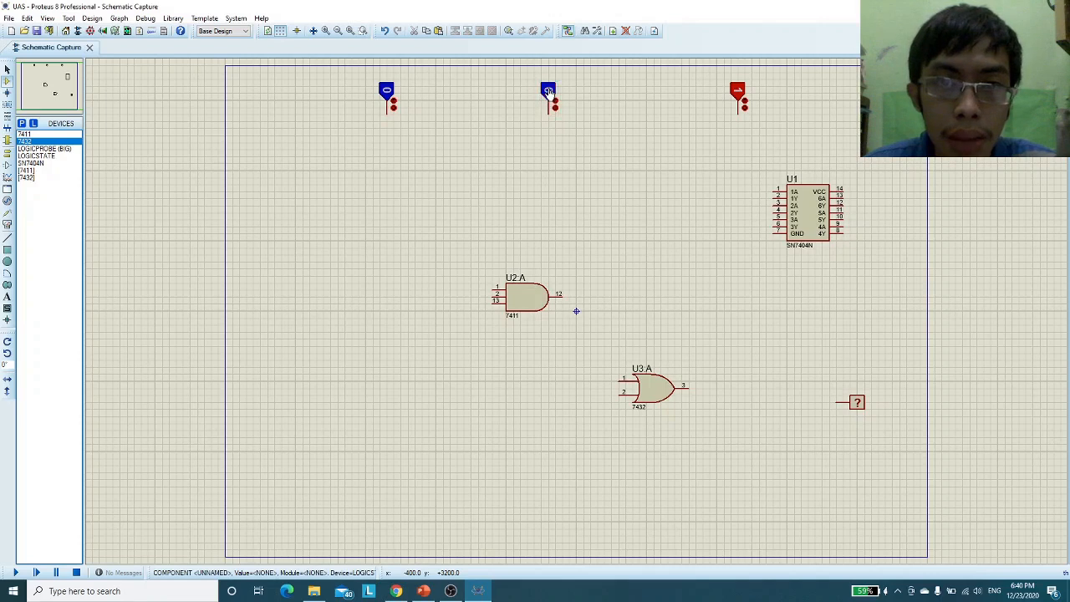
{"action": "left_click", "coordinate": [737, 91]}
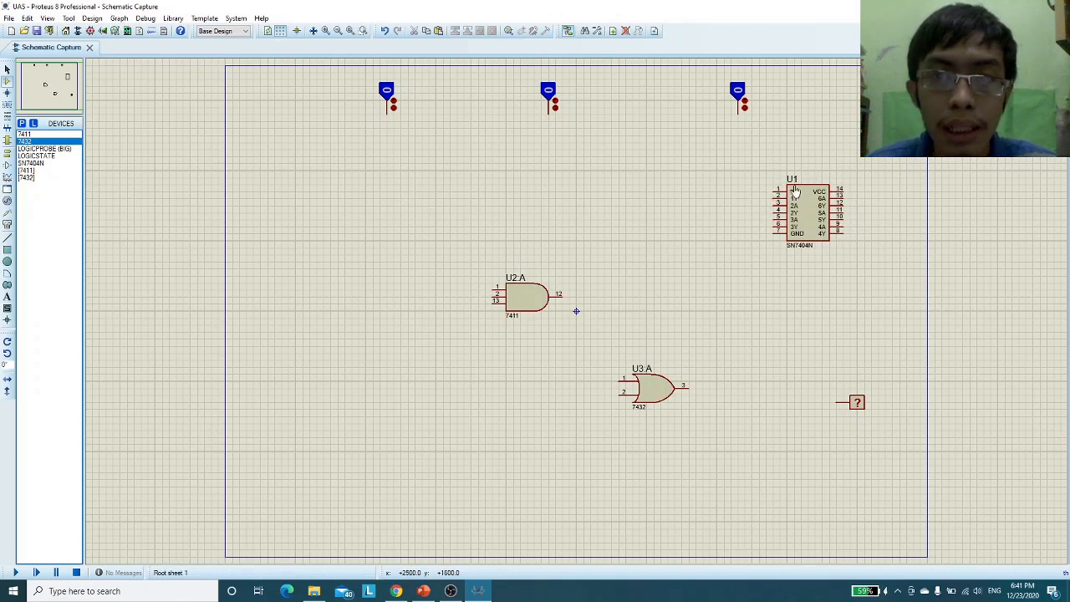
Wire the left, middle and right logic states to the SN7404N inputs 1A, 2A and 3A respectively.
{"action": "left_click", "coordinate": [386, 113]}
{"action": "left_click", "coordinate": [773, 190]}
{"action": "left_click", "coordinate": [547, 113]}
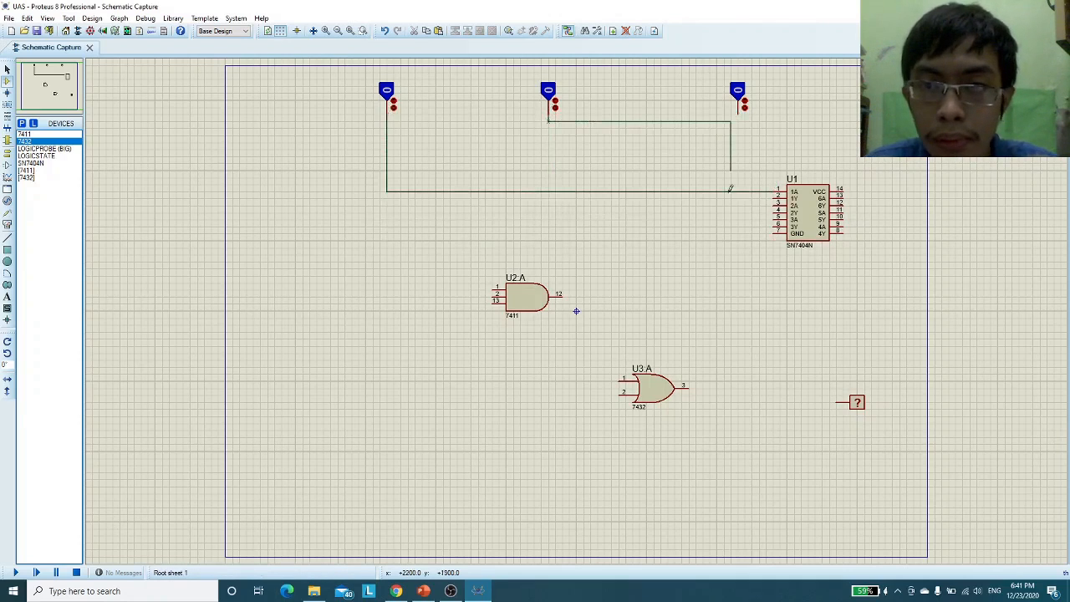
{"action": "left_click", "coordinate": [773, 205]}
{"action": "left_click", "coordinate": [737, 113]}
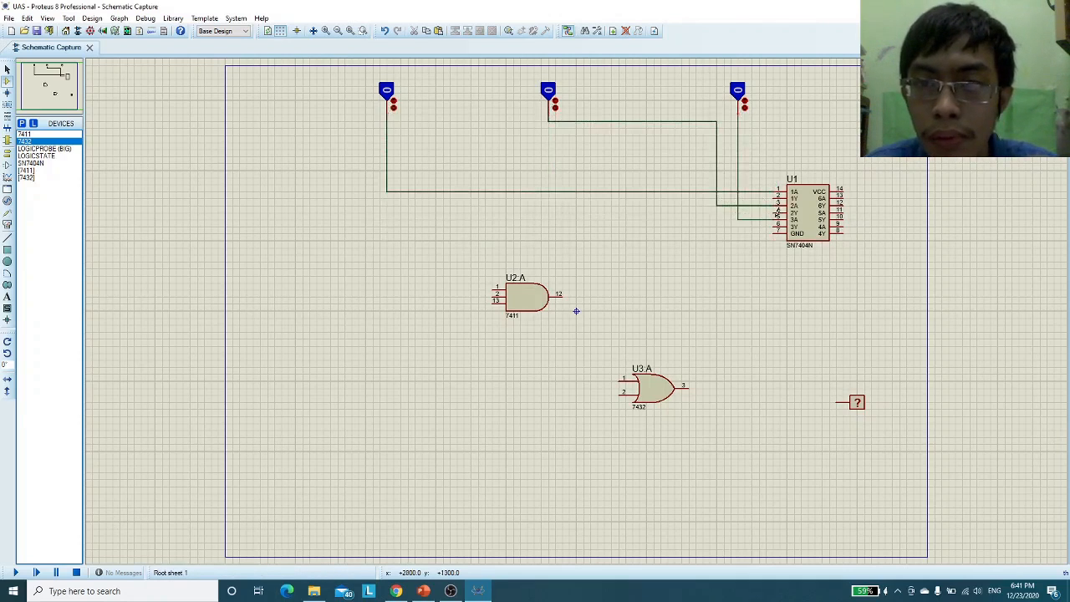
{"action": "left_click", "coordinate": [774, 219]}
Place a copy of the 7411 AND gate to its lower left and move the original directly above the copy.
{"action": "left_click", "coordinate": [523, 297]}
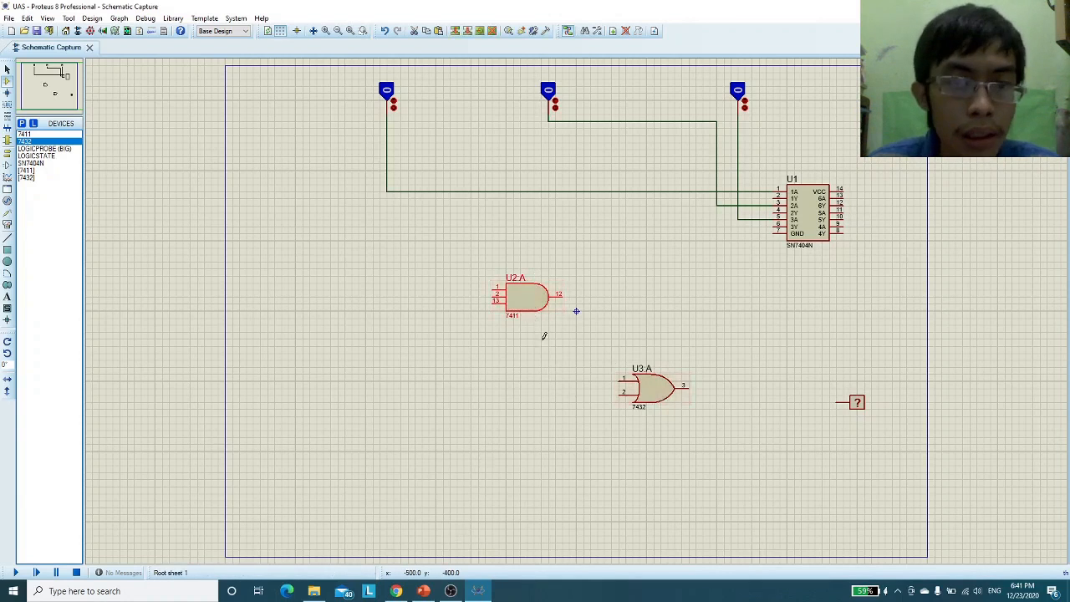
{"action": "left_click", "coordinate": [26, 134]}
{"action": "right_click", "coordinate": [525, 293]}
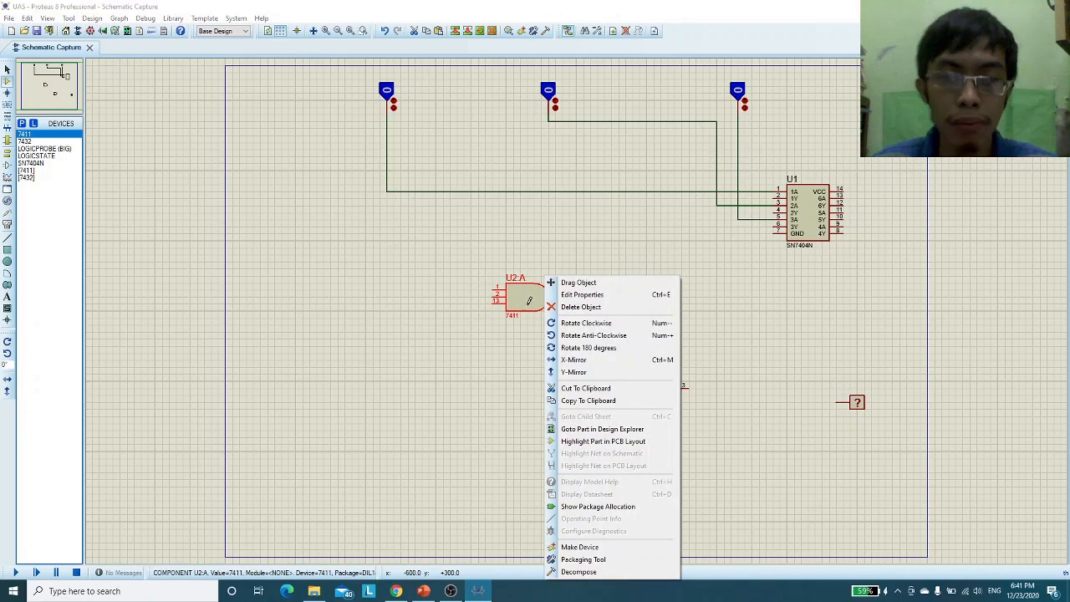
{"action": "left_click", "coordinate": [610, 401]}
{"action": "right_click", "coordinate": [530, 339]}
{"action": "left_click", "coordinate": [568, 413]}
{"action": "left_click", "coordinate": [450, 346]}
{"action": "left_click_drag", "start_coordinate": [529, 301], "coordinate": [450, 290]}
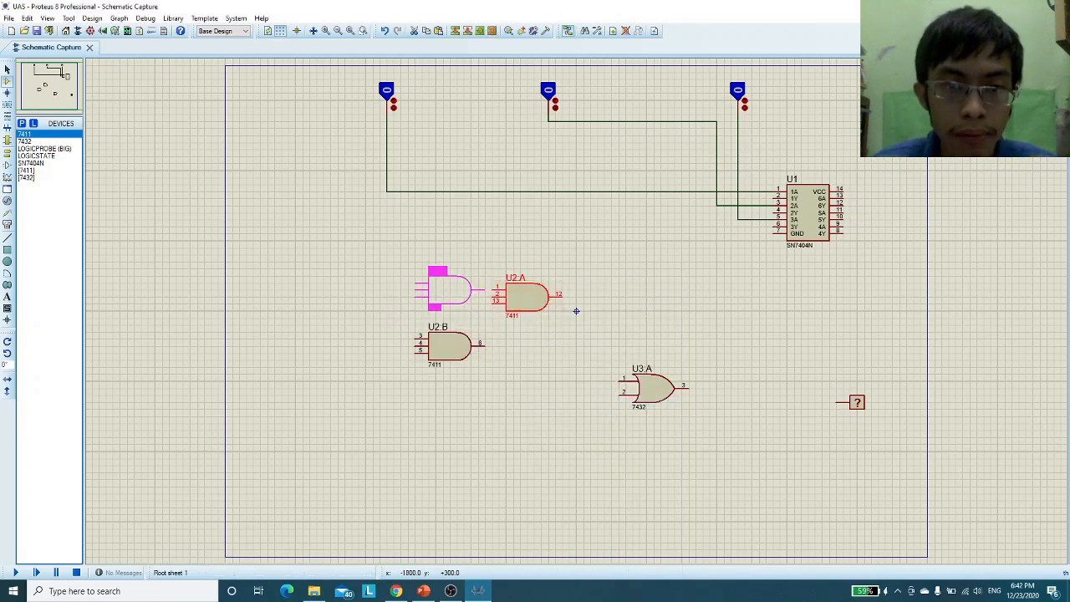
{"action": "left_click", "coordinate": [576, 311]}
Add two more copies of the 7411 AND gate below the first two, forming an evenly spaced column.
{"action": "right_click", "coordinate": [459, 338]}
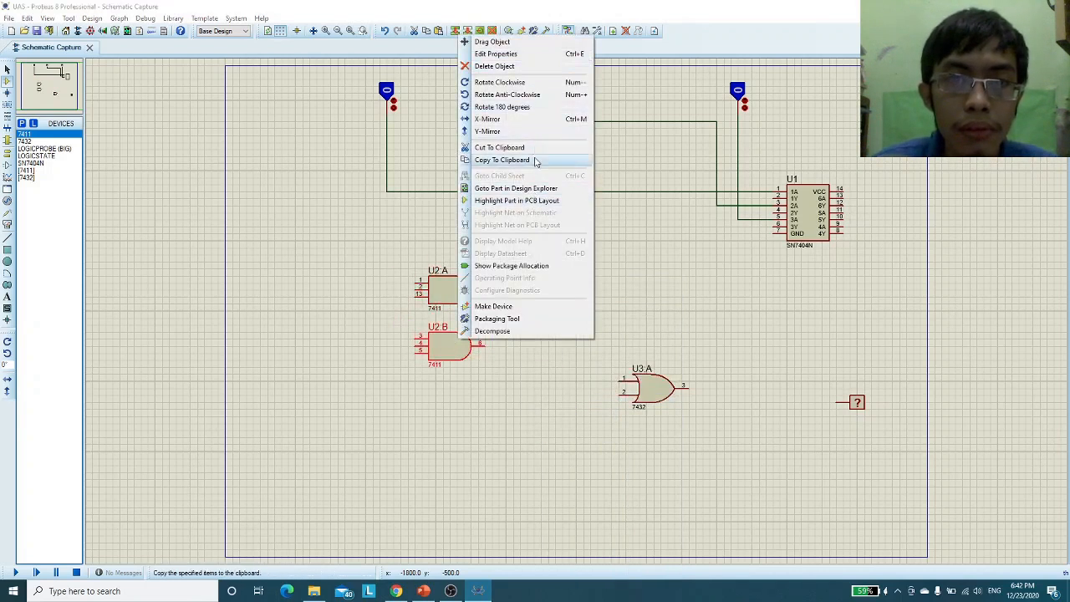
{"action": "left_click", "coordinate": [535, 161]}
{"action": "right_click", "coordinate": [458, 386]}
{"action": "left_click", "coordinate": [504, 461]}
{"action": "left_click", "coordinate": [449, 401]}
{"action": "right_click", "coordinate": [473, 474]}
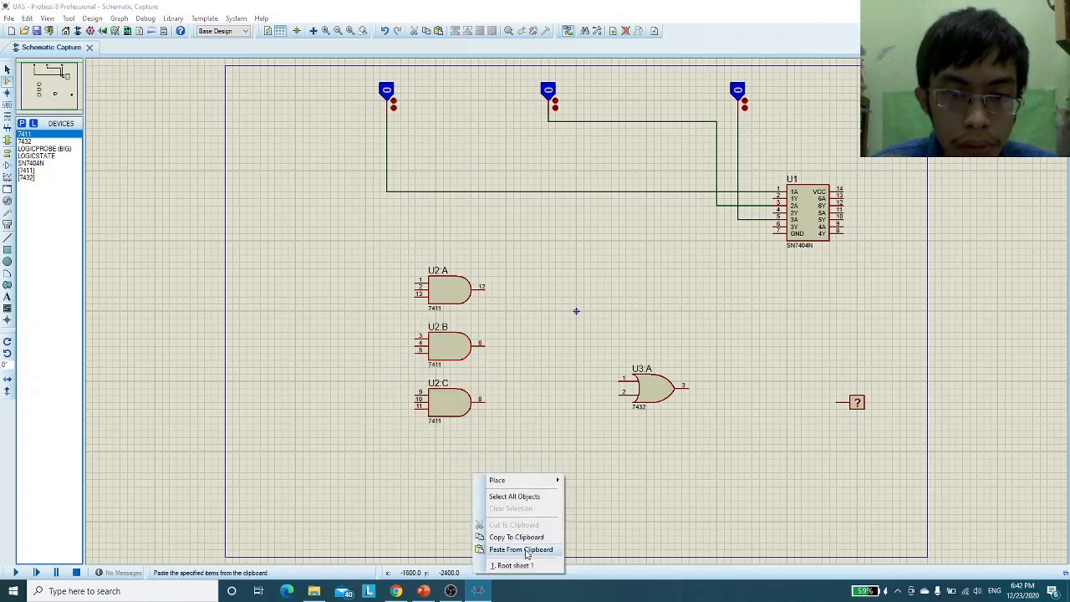
{"action": "left_click", "coordinate": [526, 549]}
{"action": "left_click", "coordinate": [450, 458]}
Move the 7432 OR gate beside the AND column, then place one copy below it and another to the right between both.
{"action": "left_click", "coordinate": [651, 387]}
{"action": "left_click_drag", "start_coordinate": [650, 387], "coordinate": [588, 318]}
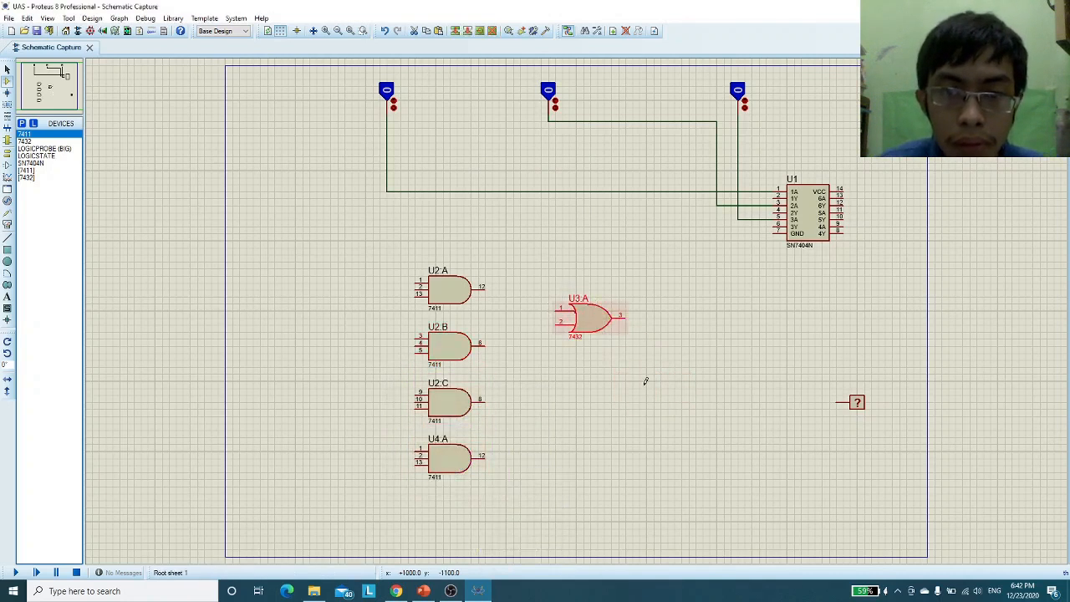
{"action": "right_click", "coordinate": [609, 316]}
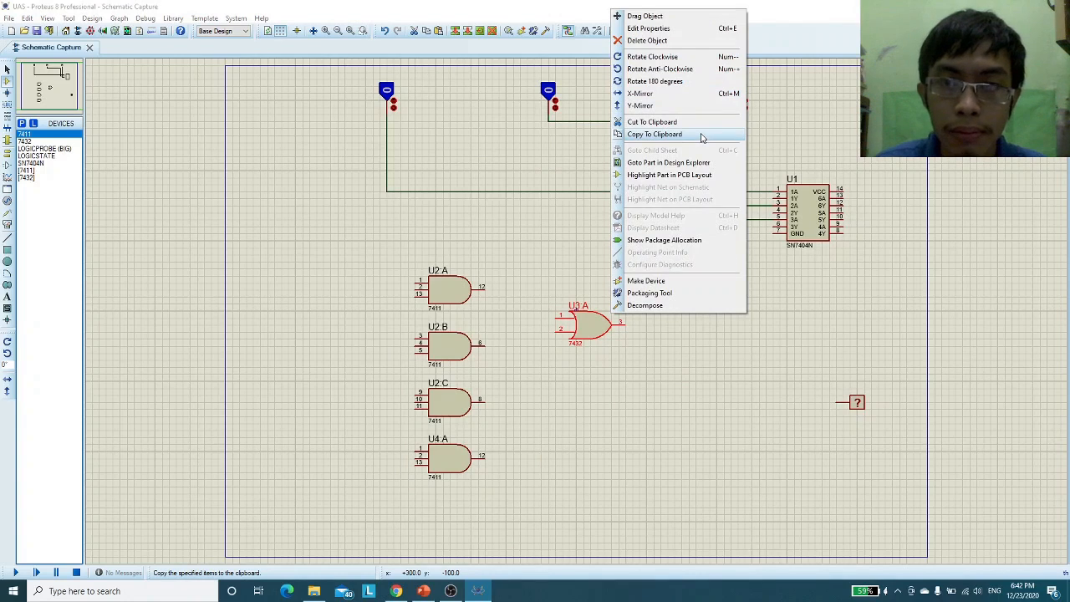
{"action": "left_click", "coordinate": [655, 134]}
{"action": "right_click", "coordinate": [590, 390]}
{"action": "left_click", "coordinate": [640, 455]}
{"action": "left_click", "coordinate": [589, 407]}
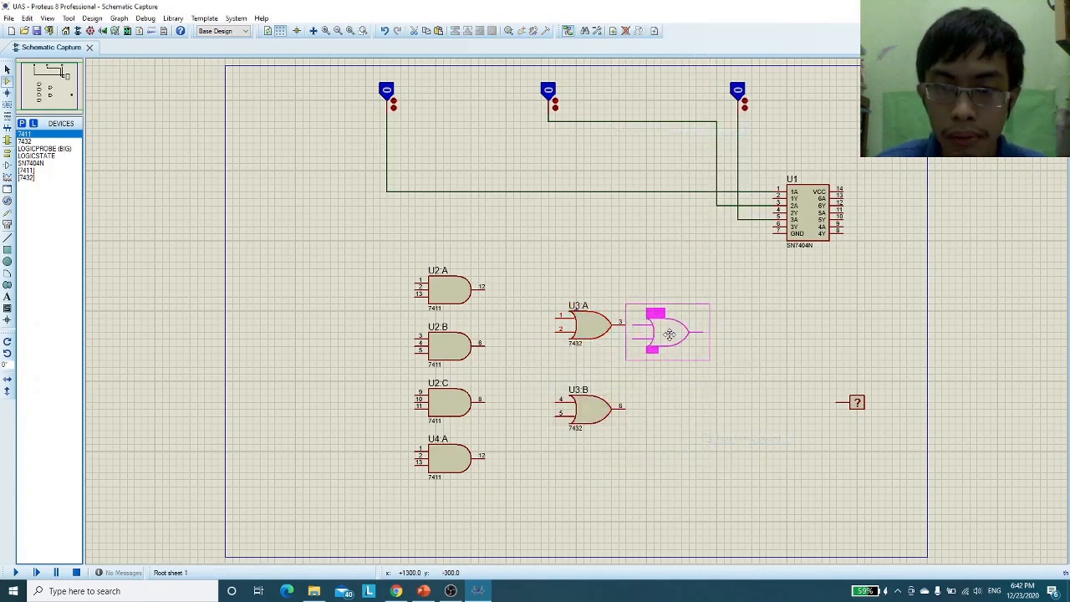
{"action": "left_click", "coordinate": [694, 368]}
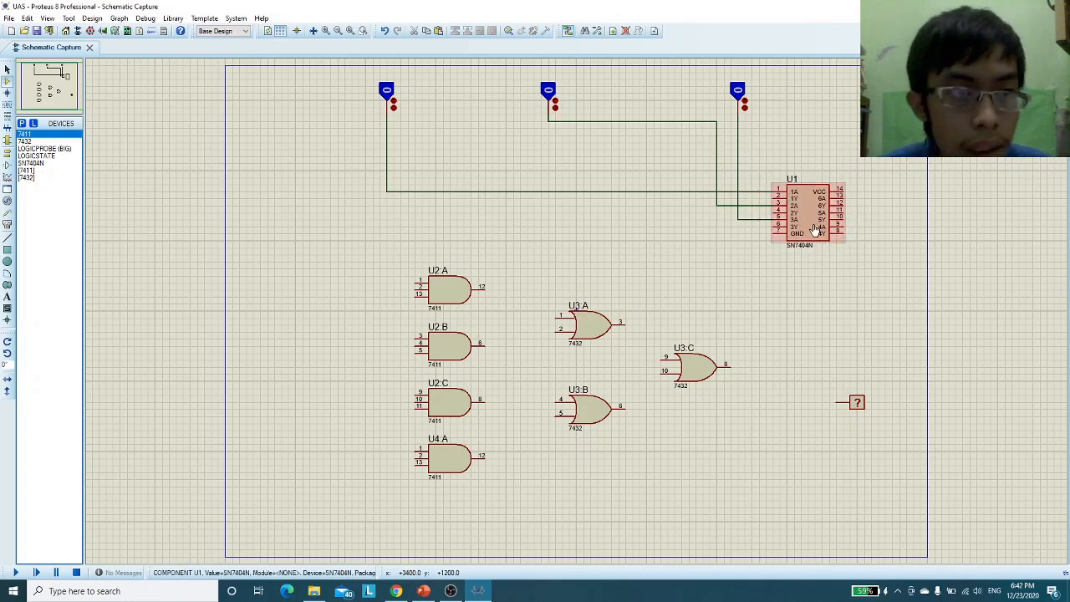
Wire the inverter outputs 1Y, 2Y and 3Y to the first inputs of AND gates U2:A, U2:B and U2:C respectively.
{"action": "left_click", "coordinate": [775, 196]}
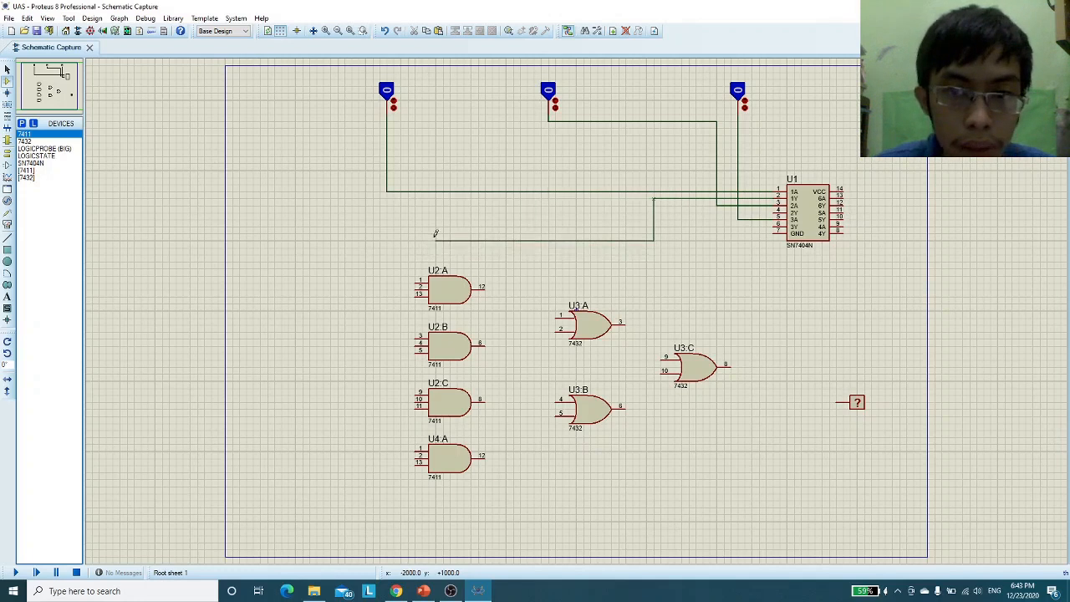
{"action": "left_click", "coordinate": [415, 279]}
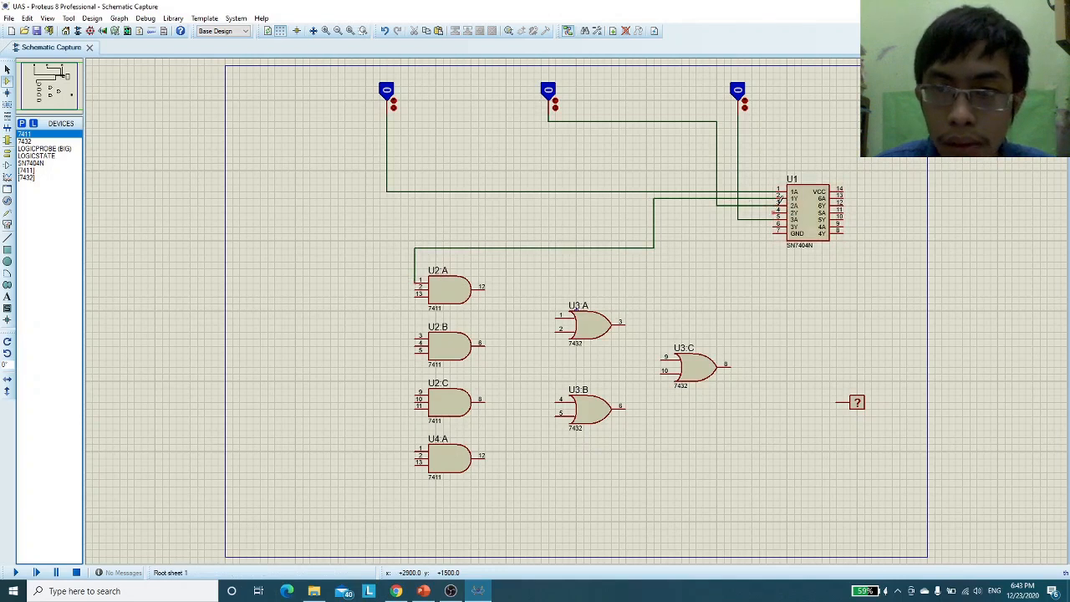
{"action": "left_click", "coordinate": [778, 210]}
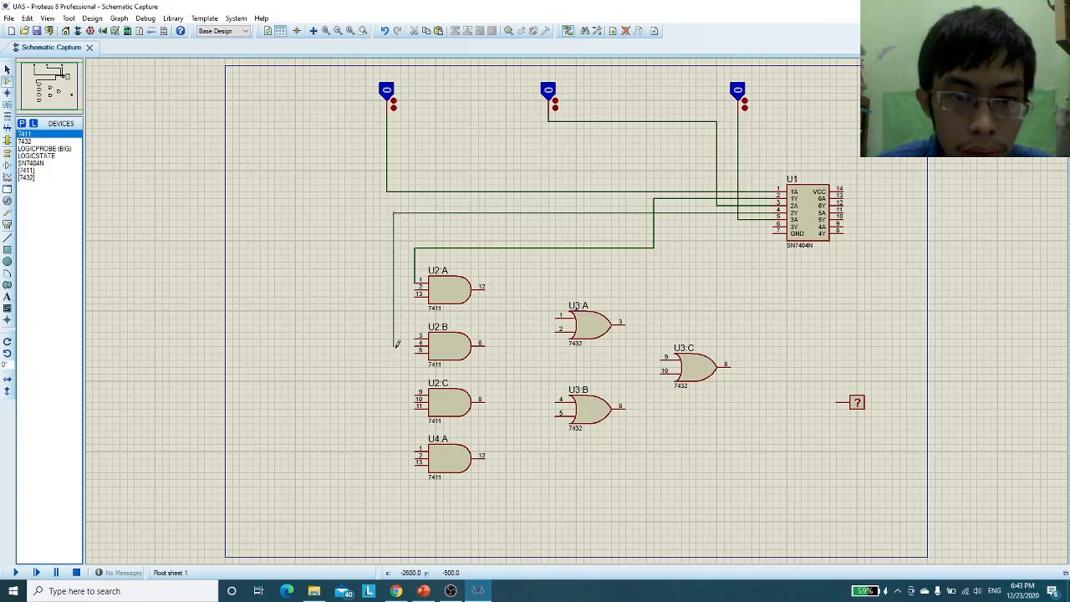
{"action": "left_click", "coordinate": [418, 336]}
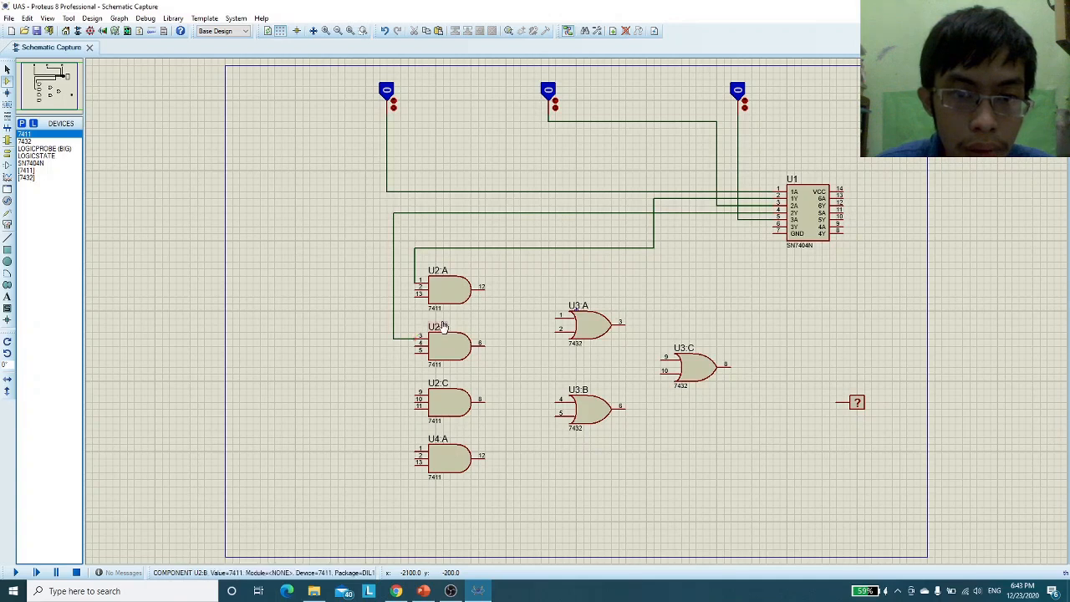
{"action": "left_click", "coordinate": [776, 222]}
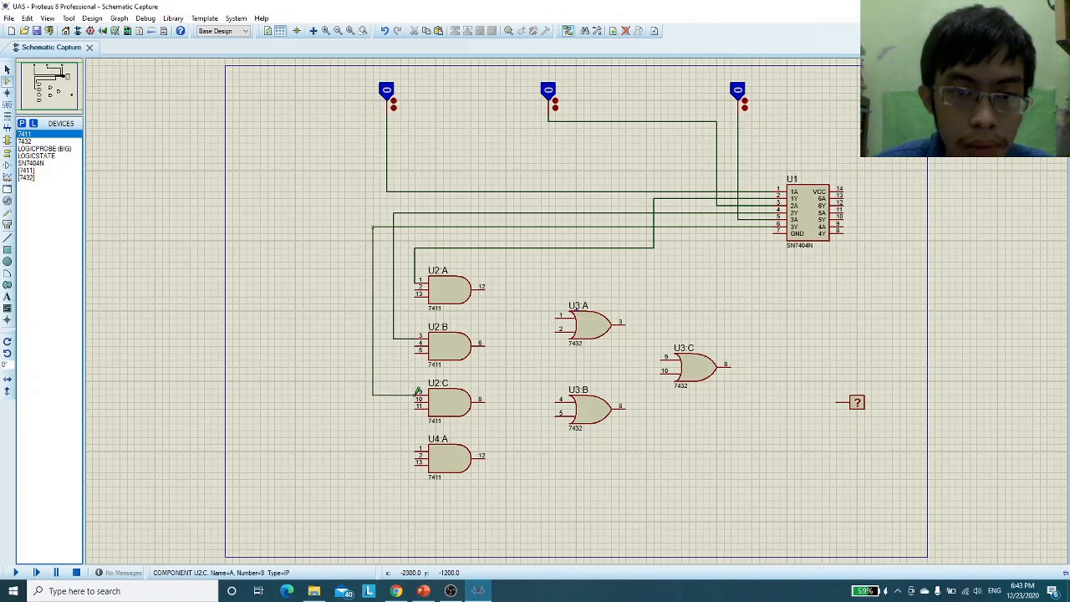
{"action": "left_click", "coordinate": [417, 391]}
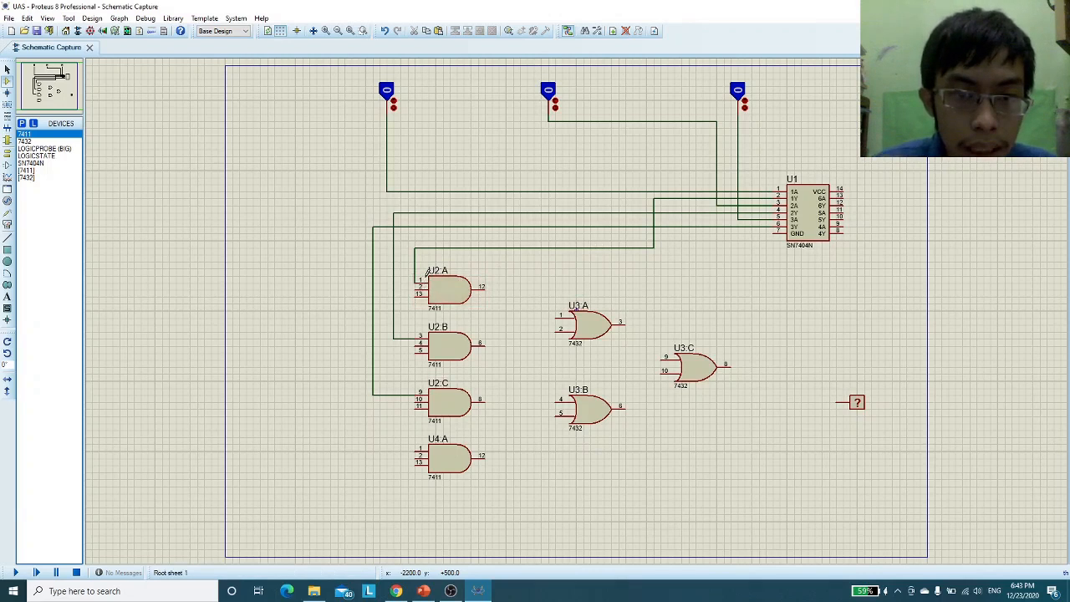
Wire pin 2 of AND gate U2:A to the middle logic state's line.
{"action": "left_click", "coordinate": [418, 279]}
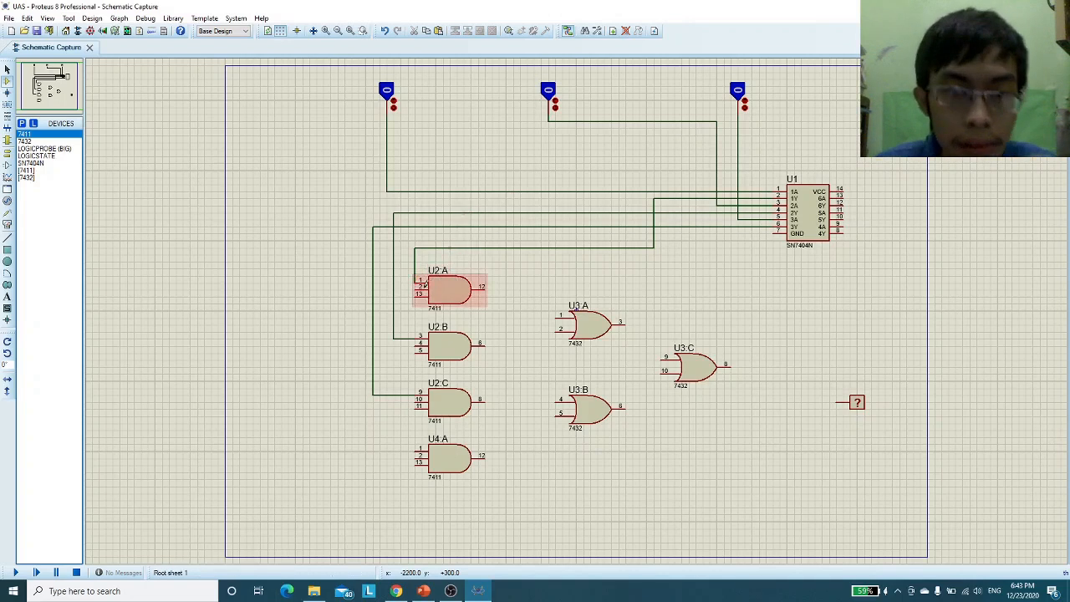
{"action": "left_click", "coordinate": [418, 287]}
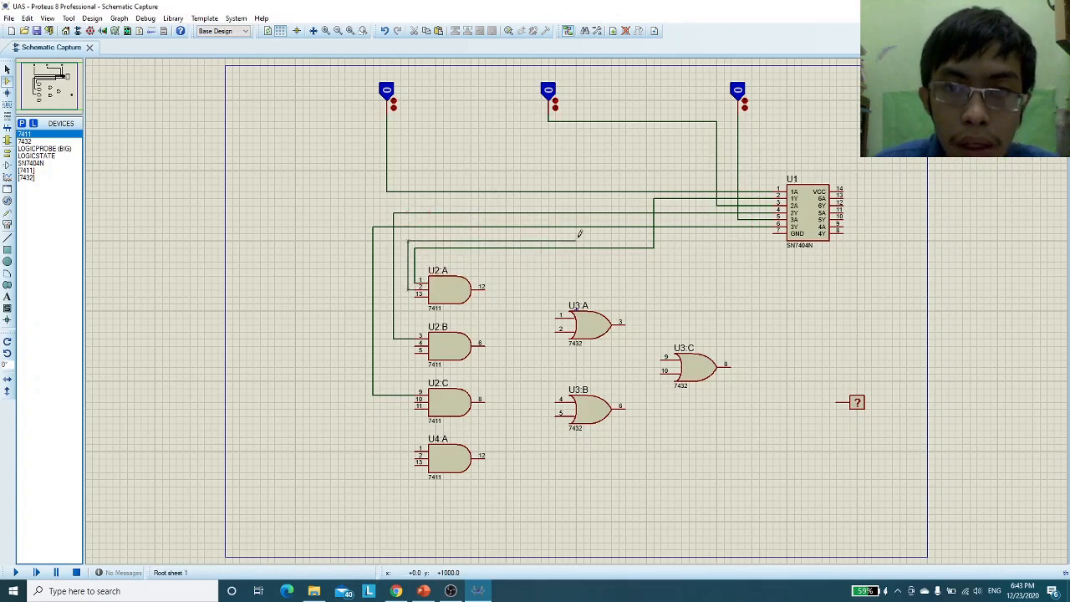
{"action": "left_click", "coordinate": [584, 122]}
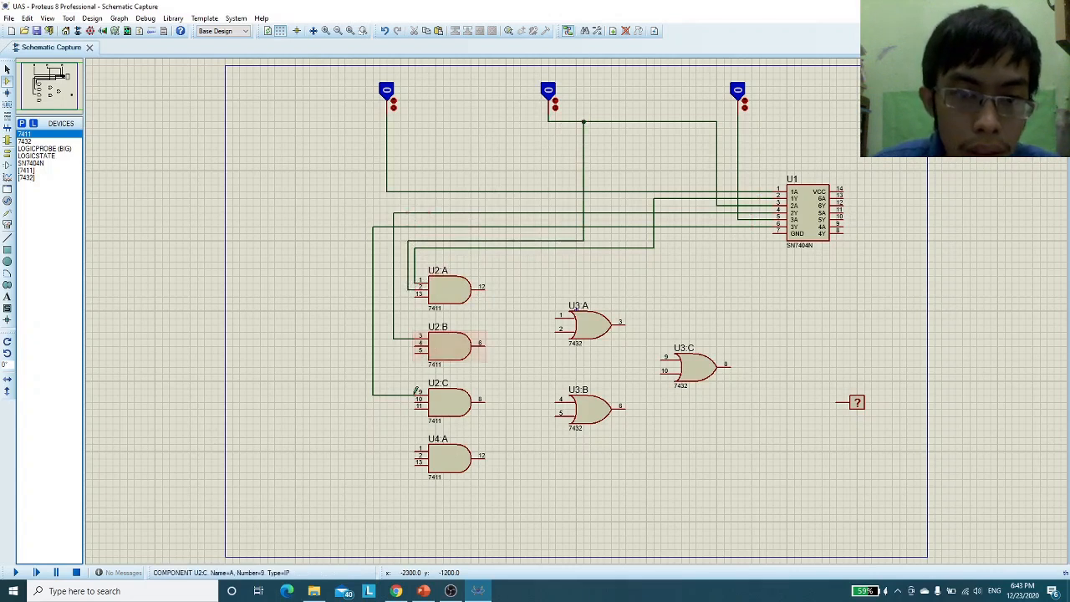
{"action": "left_click", "coordinate": [418, 294]}
{"action": "left_click", "coordinate": [737, 227]}
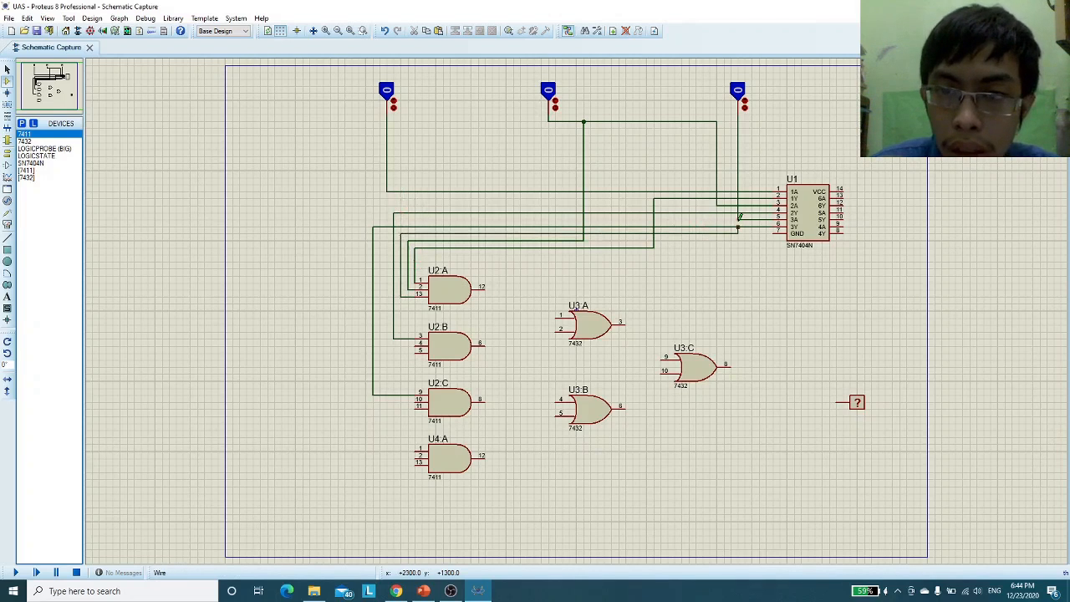
{"action": "right_click", "coordinate": [746, 229]}
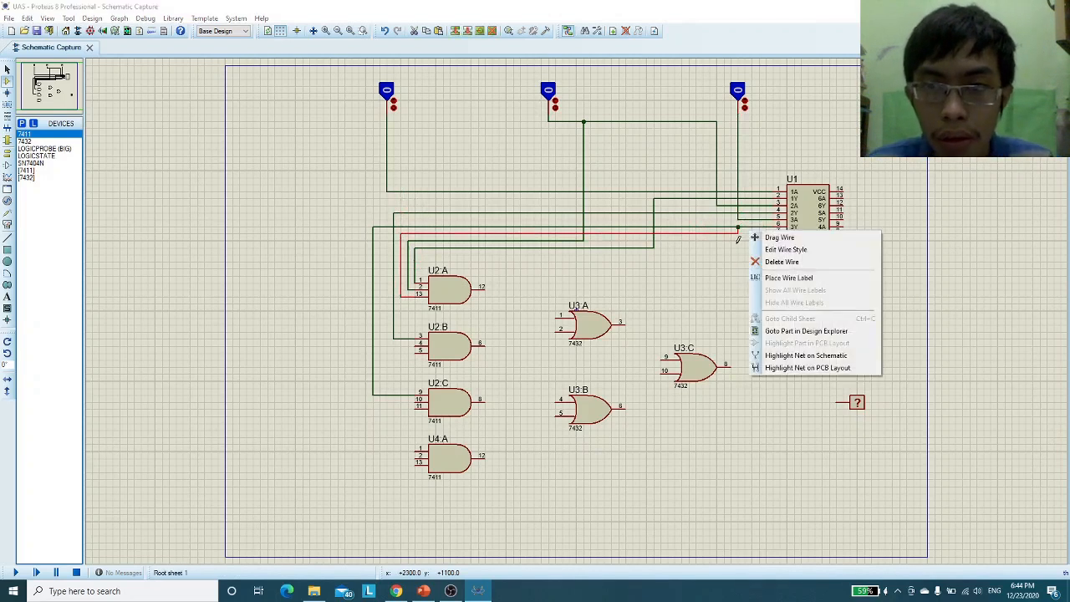
{"action": "right_click", "coordinate": [746, 228]}
Wire pin 13 of AND gate U2:A to the right logic state's line, routing above the 1A wire.
{"action": "left_click", "coordinate": [418, 295]}
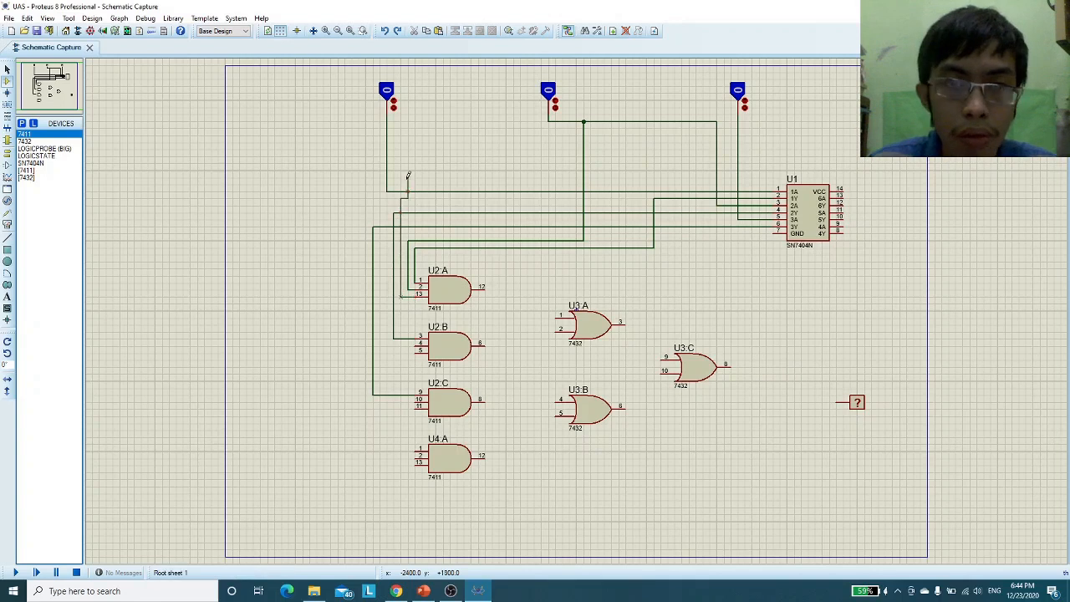
{"action": "left_click", "coordinate": [401, 184]}
{"action": "left_click", "coordinate": [737, 184]}
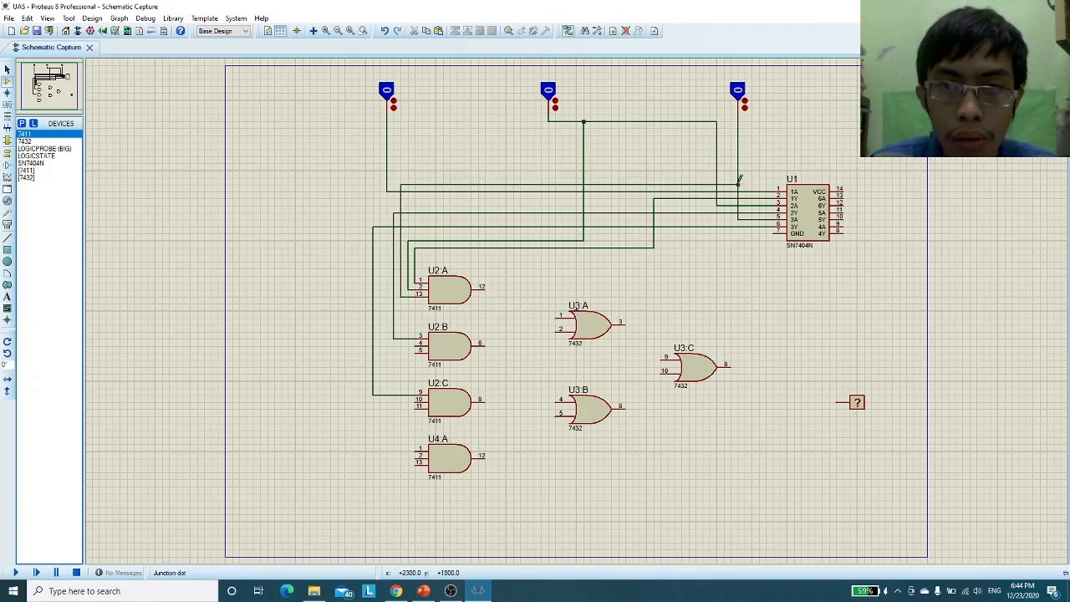
Wire AND gate U2:B's pin 4 to the left logic state's line and its pin 5 to the right logic state's line.
{"action": "left_click", "coordinate": [389, 343]}
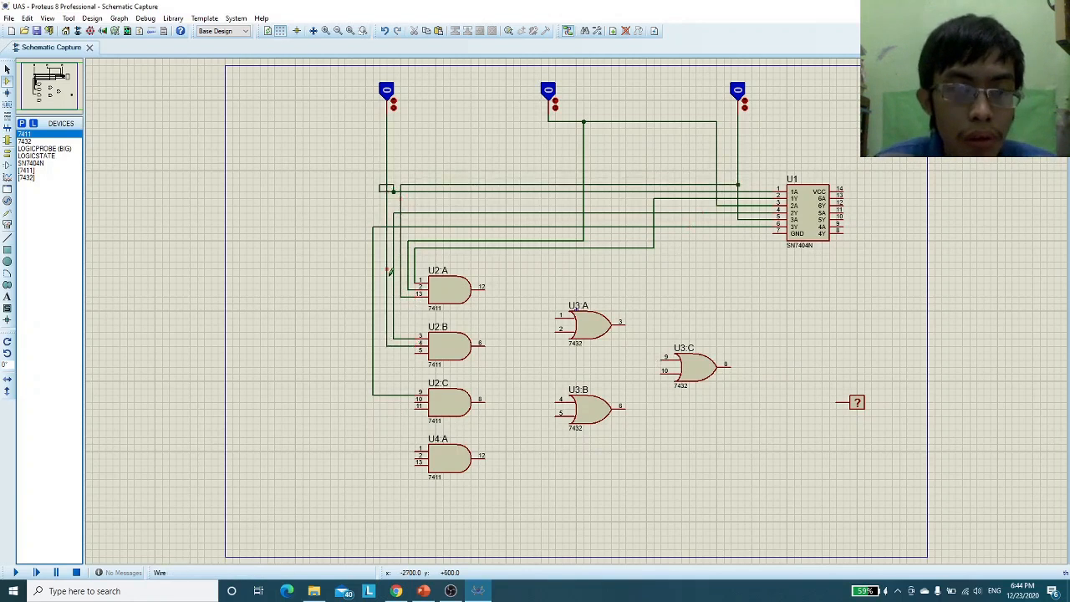
{"action": "left_click", "coordinate": [388, 185]}
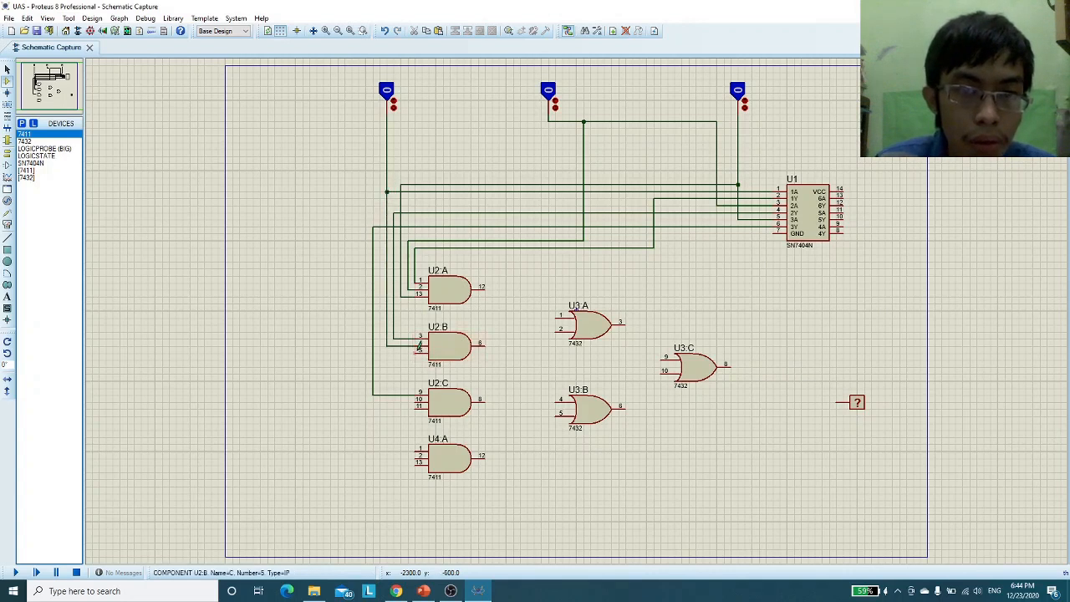
{"action": "left_click", "coordinate": [418, 351]}
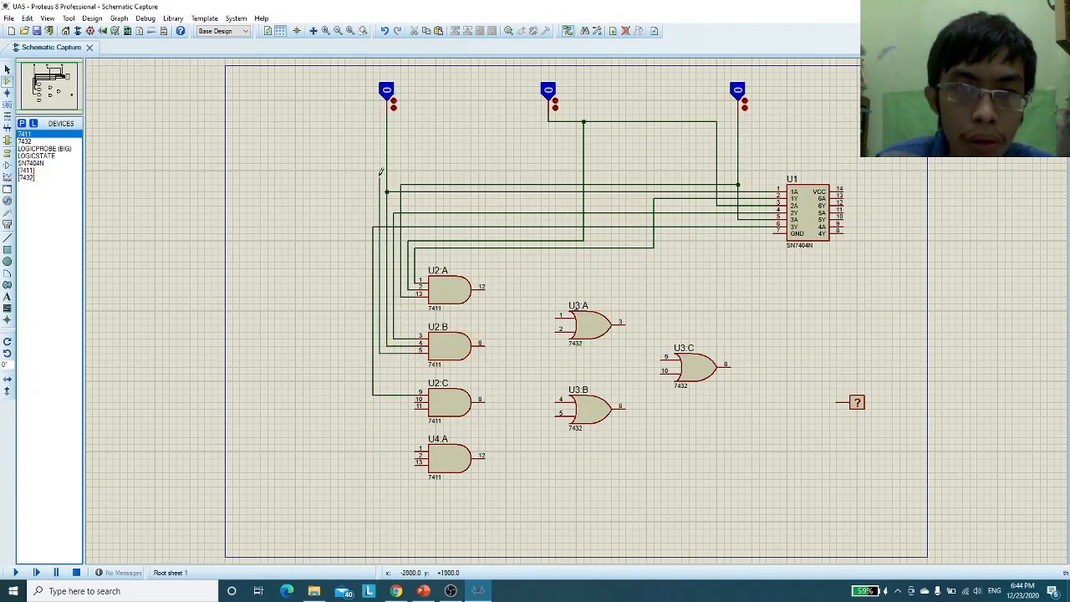
{"action": "left_click", "coordinate": [737, 172]}
Wire AND gate U2:C's pin 10 to the middle logic state's line and its pin 11 to the left logic state's line.
{"action": "left_click", "coordinate": [418, 400]}
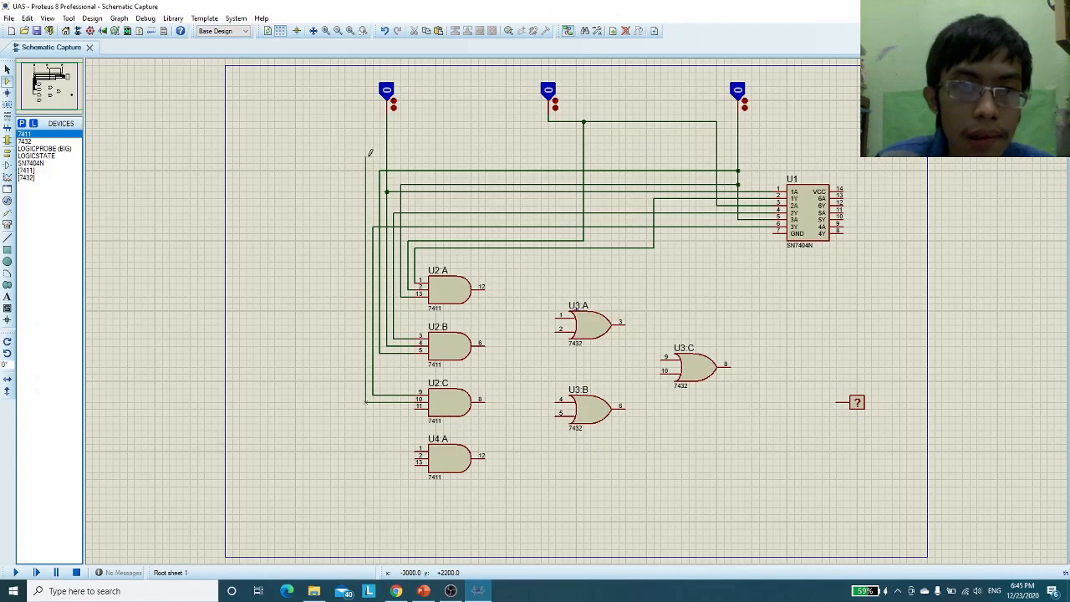
{"action": "left_click", "coordinate": [584, 164]}
{"action": "left_click", "coordinate": [418, 406]}
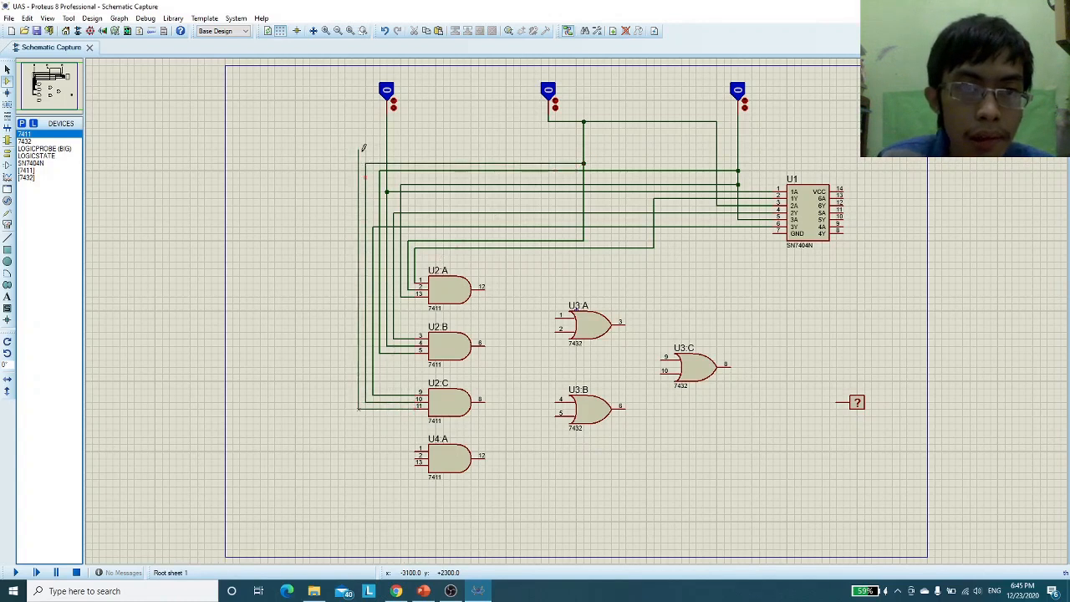
{"action": "left_click", "coordinate": [387, 156]}
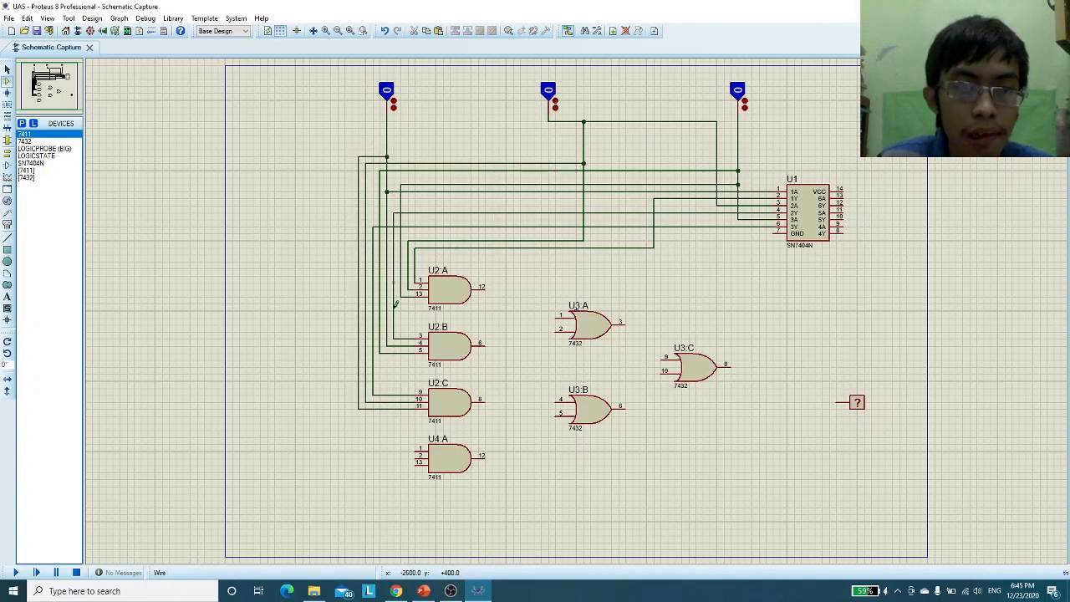
Wire pin 1 of AND gate U4:A to the left logic state's line, routing outside the existing wires.
{"action": "left_click", "coordinate": [415, 447]}
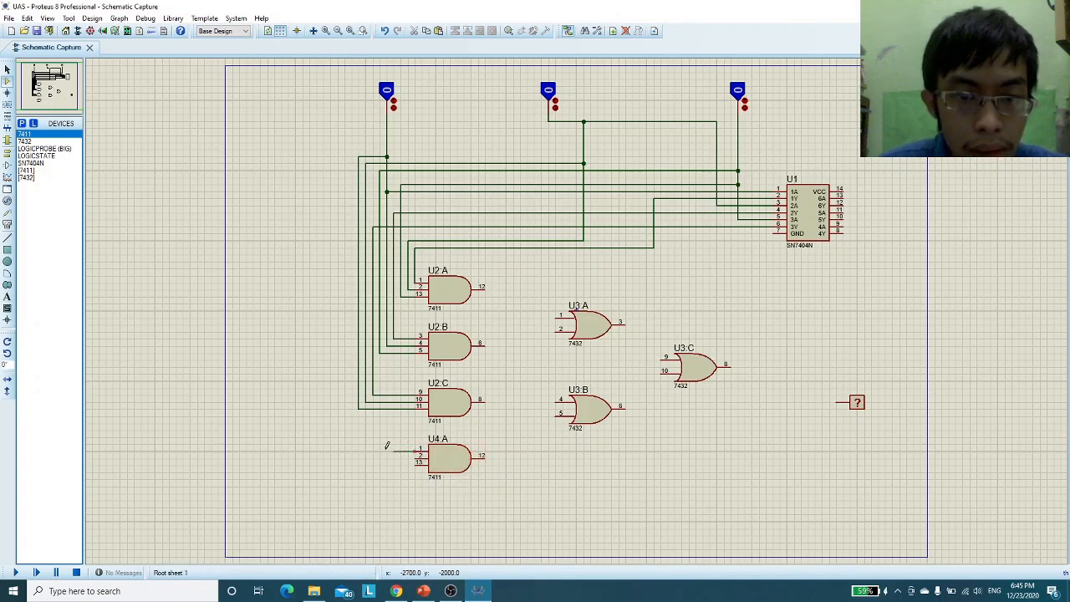
{"action": "left_click", "coordinate": [338, 450]}
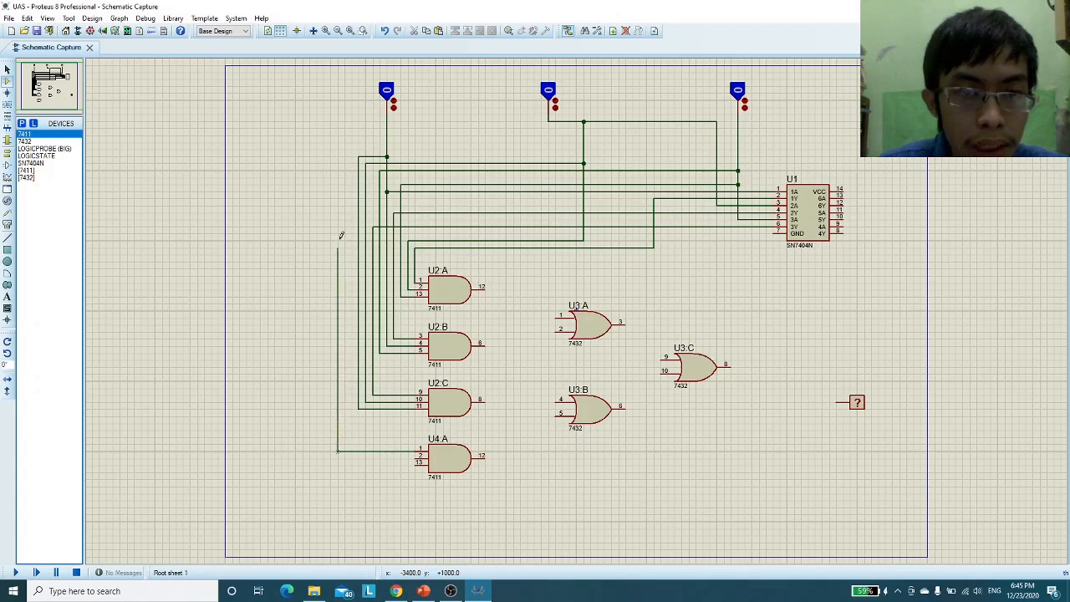
{"action": "left_click", "coordinate": [387, 143]}
Wire AND gate U4:A's pin 2 to the middle logic state's line and its pin 13 to the right logic state's line.
{"action": "left_click", "coordinate": [417, 452]}
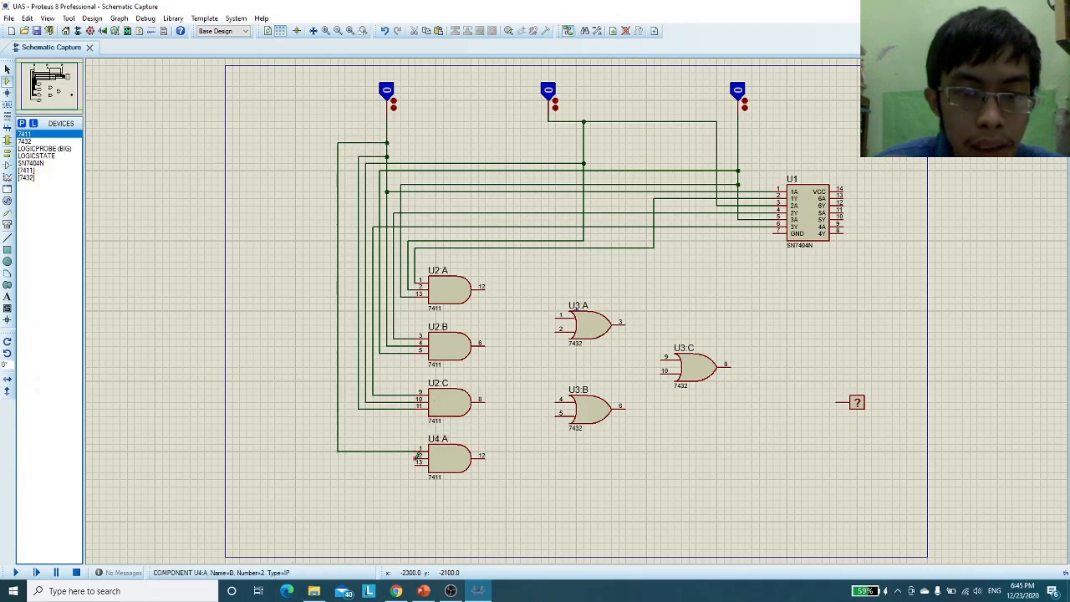
{"action": "left_click", "coordinate": [327, 452]}
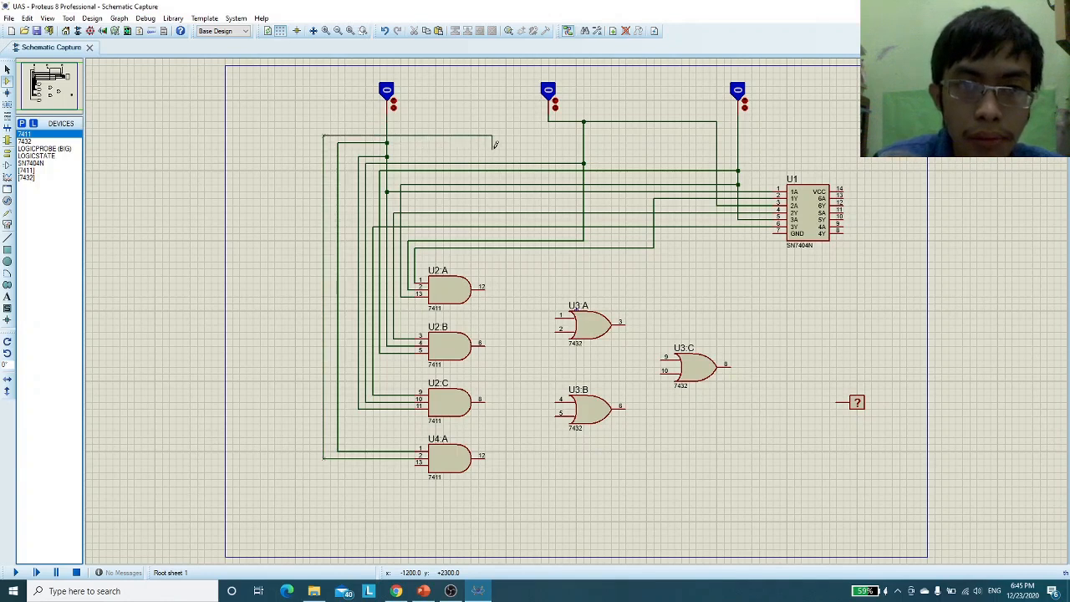
{"action": "left_click", "coordinate": [585, 132]}
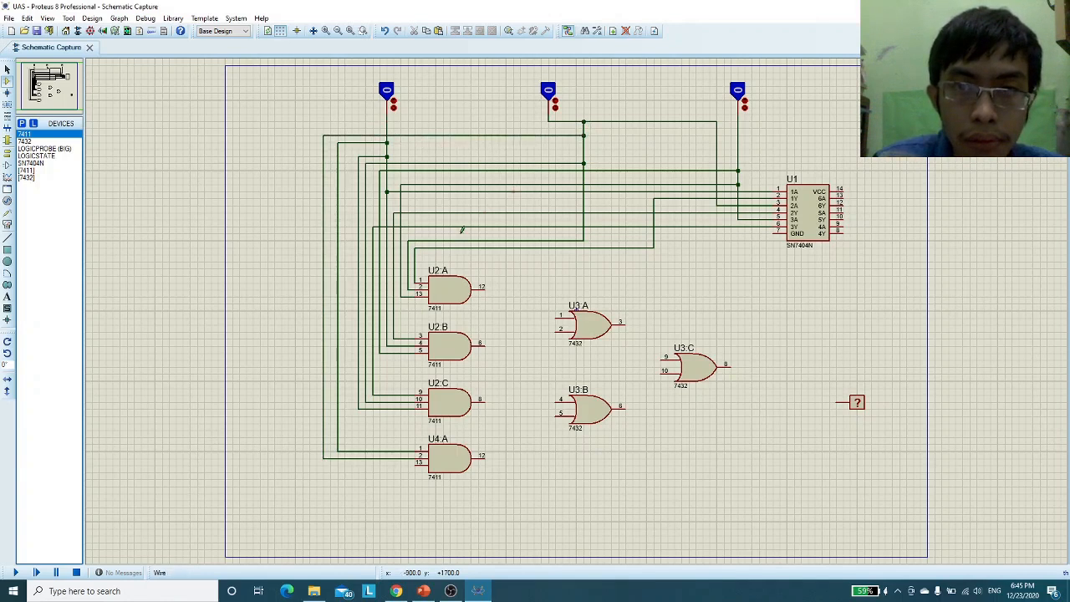
{"action": "left_click", "coordinate": [417, 462]}
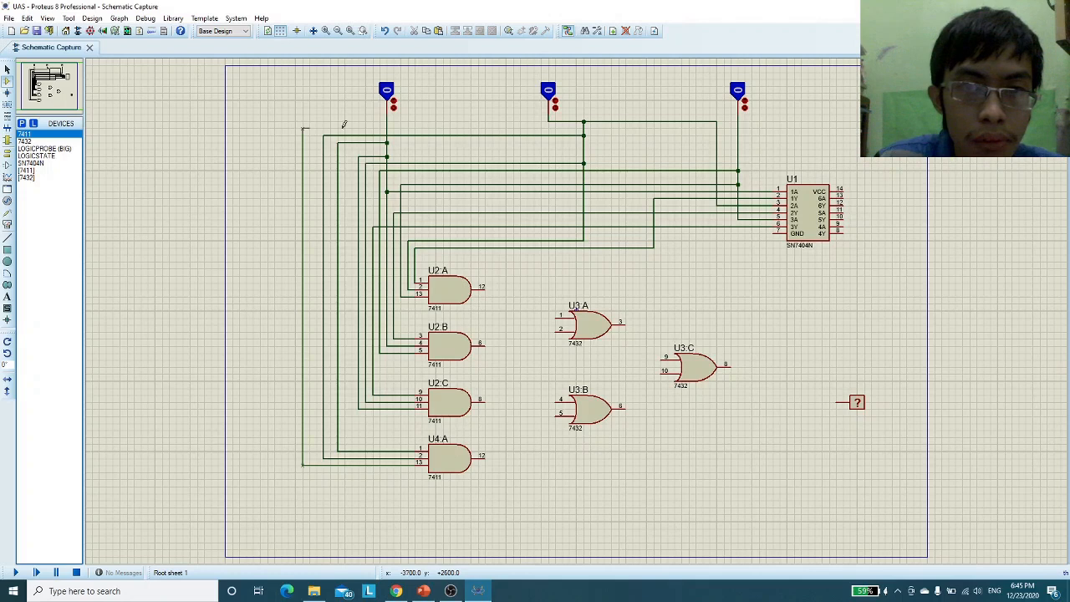
{"action": "left_click", "coordinate": [738, 124]}
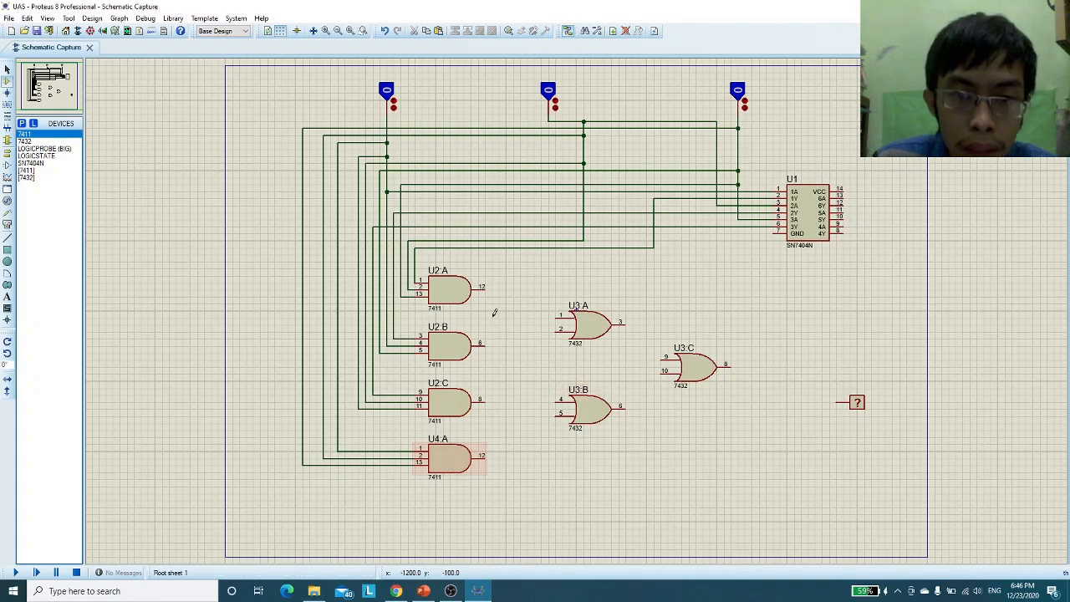
Wire the outputs of AND gates U2:A and U2:B to pins 1 and 2 of OR gate U3:A.
{"action": "left_click", "coordinate": [485, 285]}
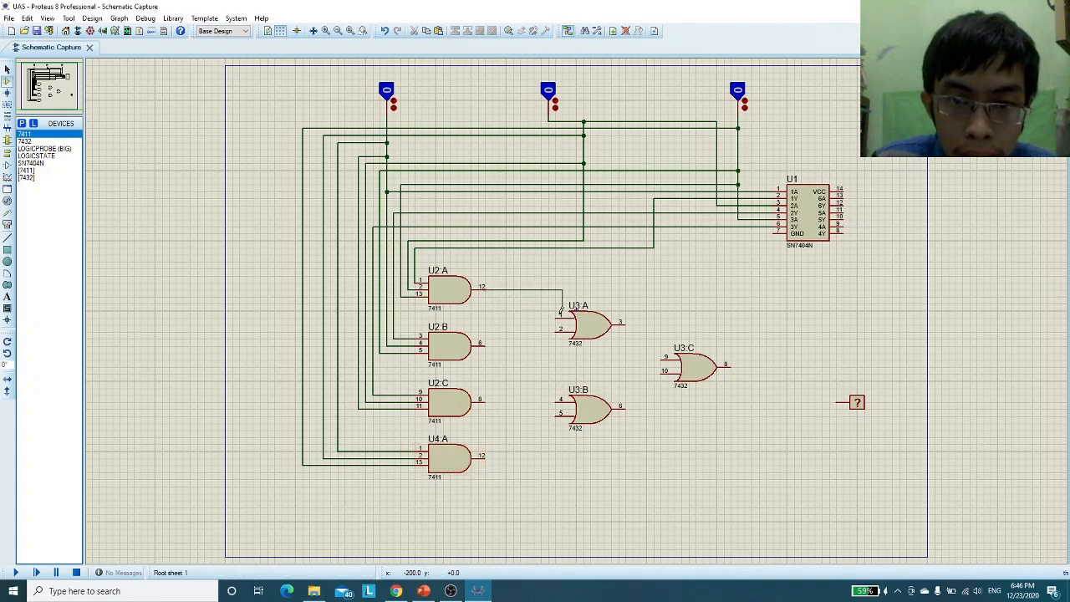
{"action": "left_click", "coordinate": [559, 315]}
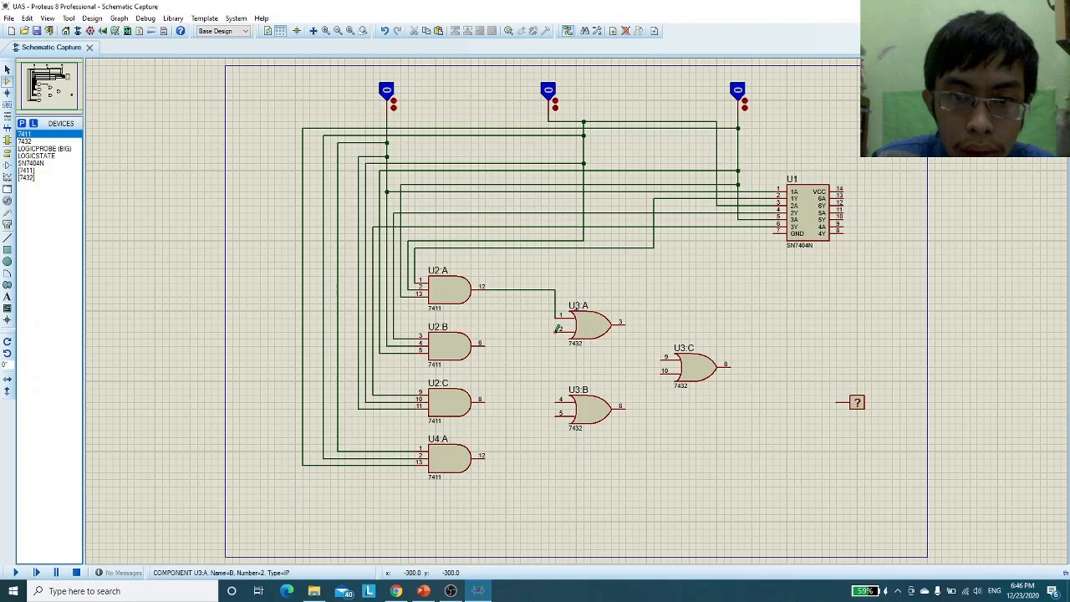
{"action": "left_click", "coordinate": [558, 328]}
{"action": "left_click", "coordinate": [485, 342]}
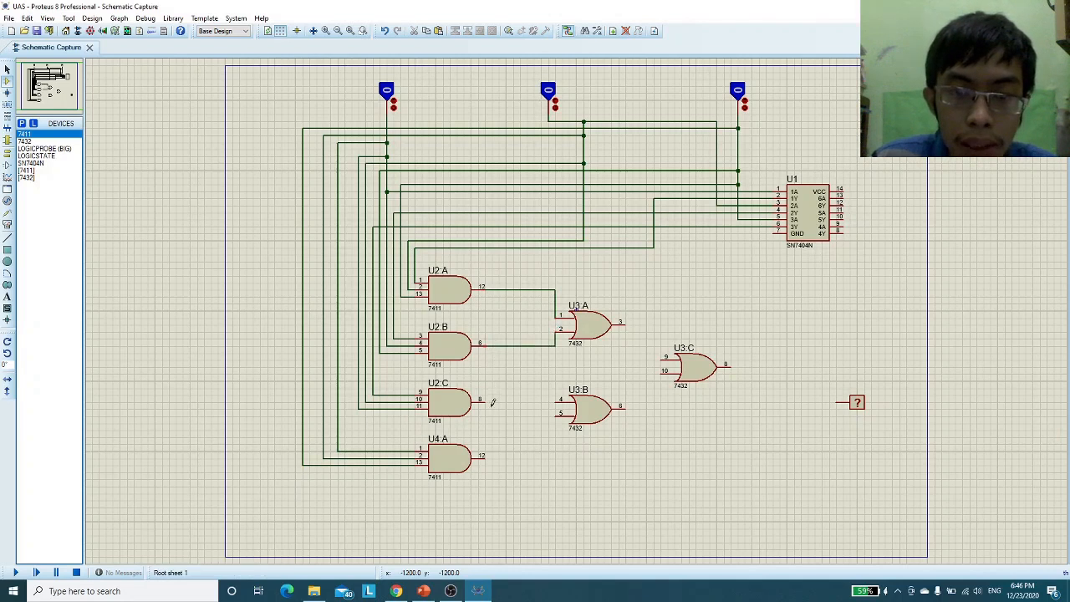
Wire the outputs of AND gates U2:C and U4:A to pins 4 and 5 of OR gate U3:B.
{"action": "left_click", "coordinate": [485, 398]}
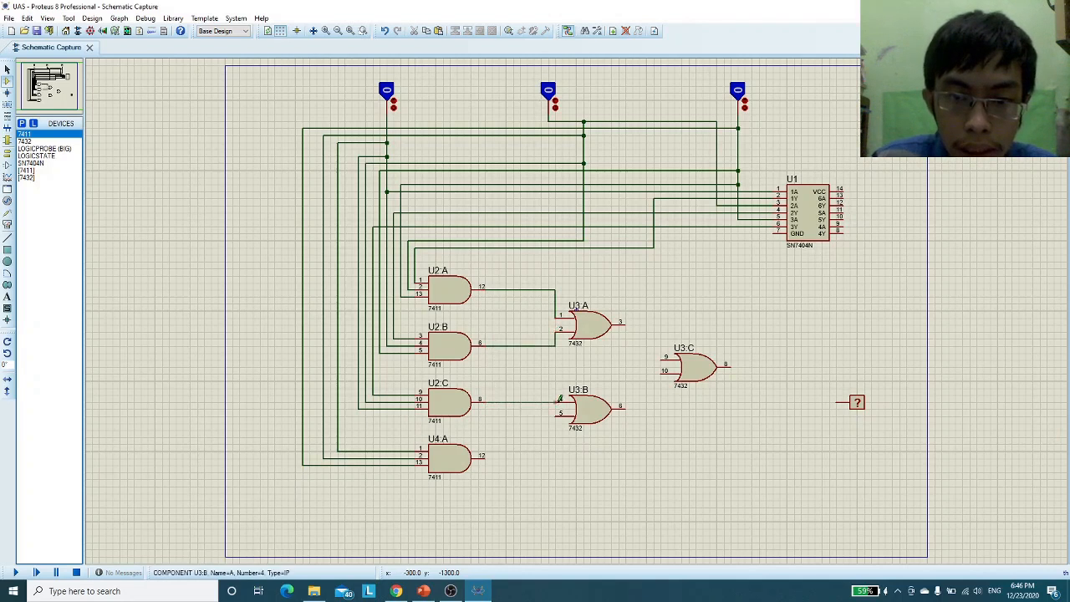
{"action": "left_click", "coordinate": [558, 399]}
{"action": "left_click", "coordinate": [559, 413]}
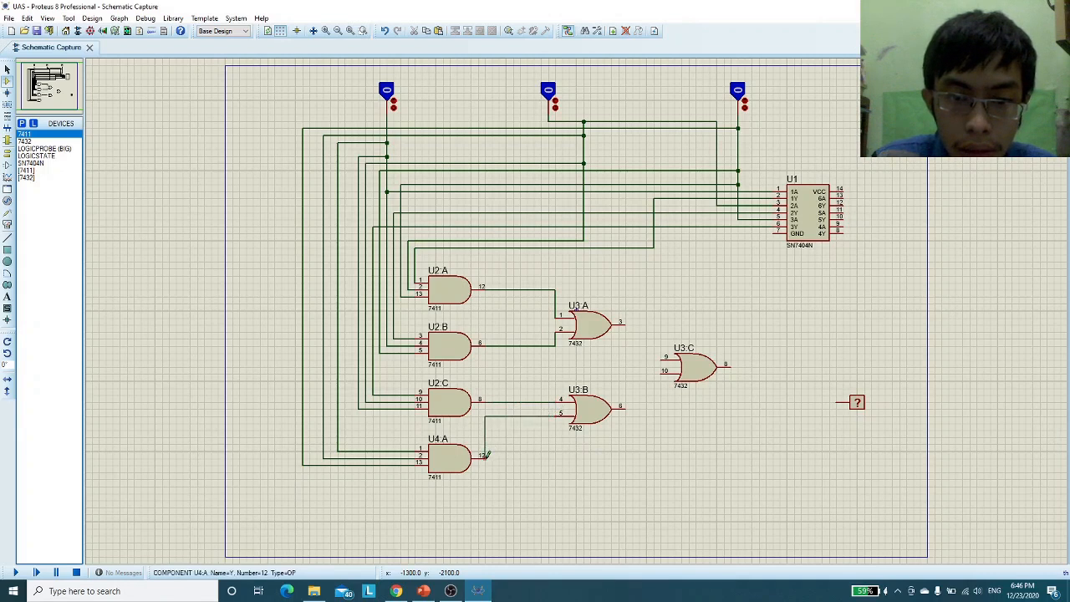
{"action": "left_click", "coordinate": [485, 455]}
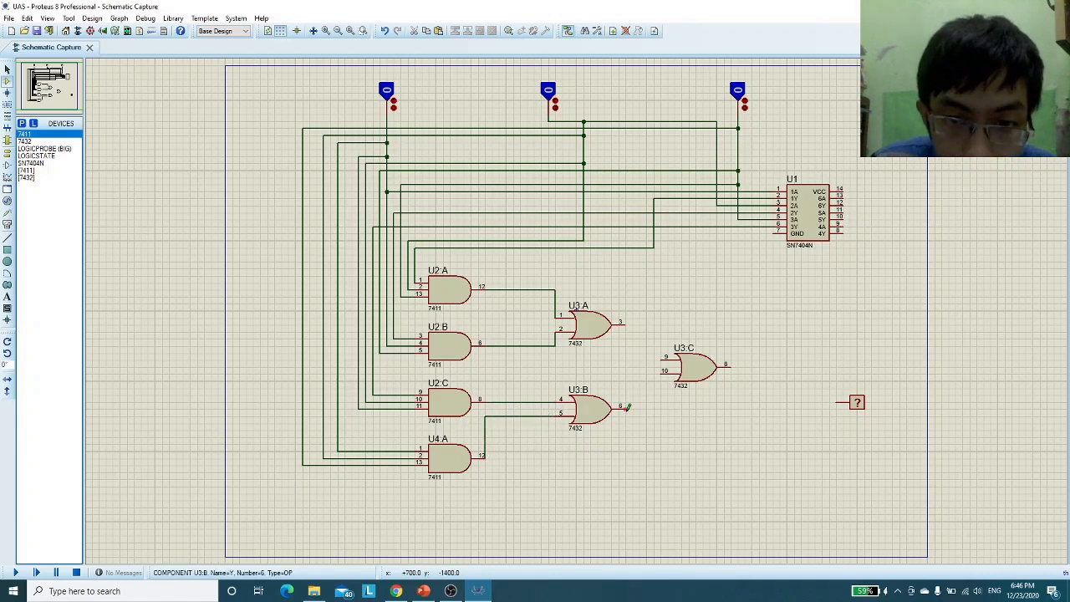
Wire the output of OR gate U3:B to pin 10 of U3:C and the output of U3:A to pin 9.
{"action": "left_click", "coordinate": [623, 406]}
{"action": "left_click", "coordinate": [662, 371]}
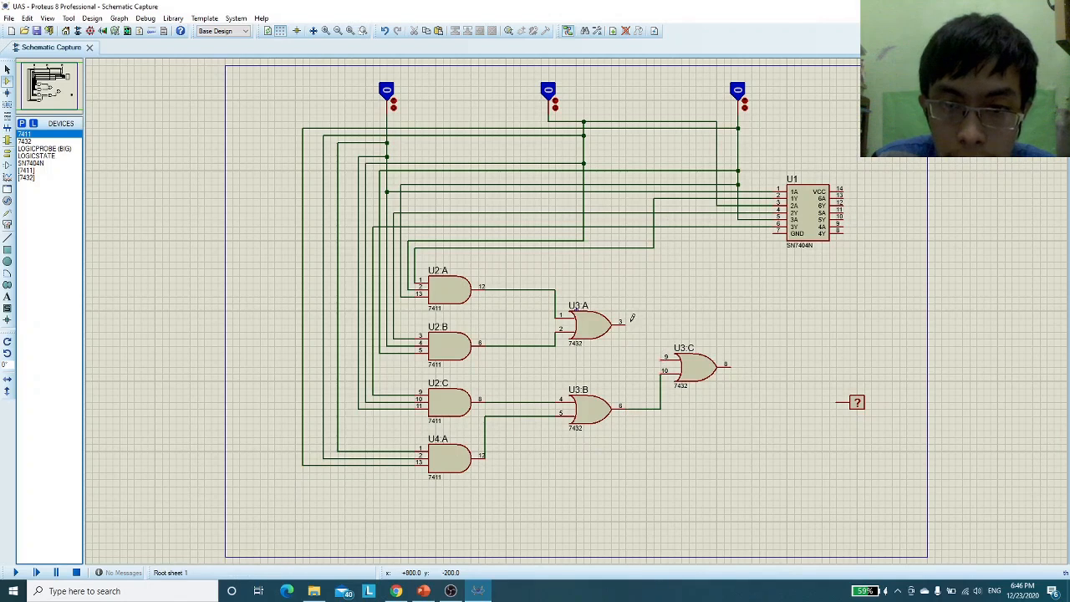
{"action": "left_click", "coordinate": [624, 322]}
{"action": "left_click", "coordinate": [665, 355]}
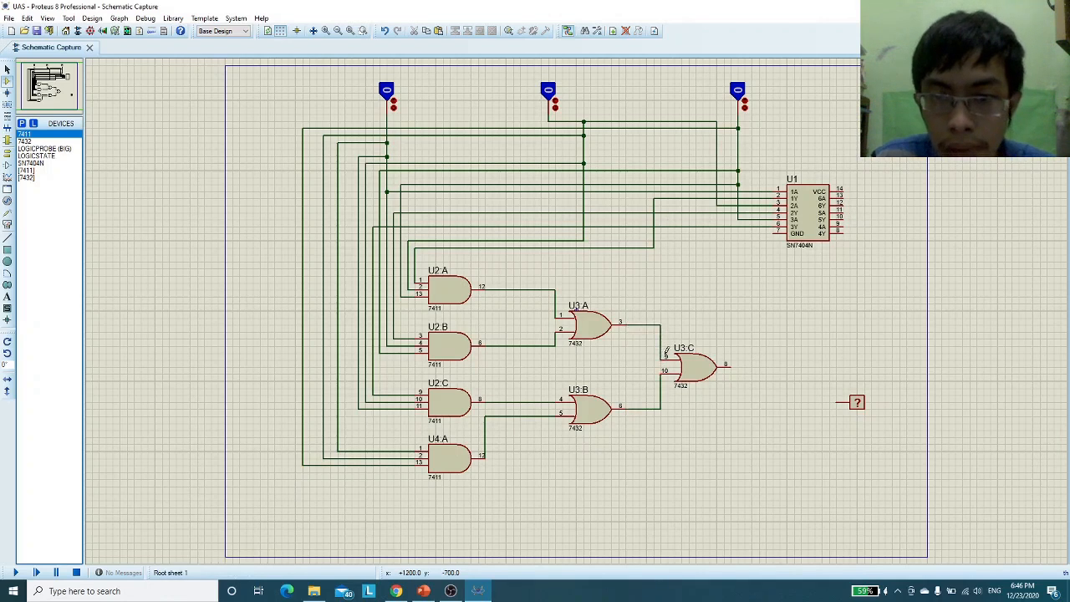
Check the component properties of inverter U1.
{"action": "right_click", "coordinate": [827, 227]}
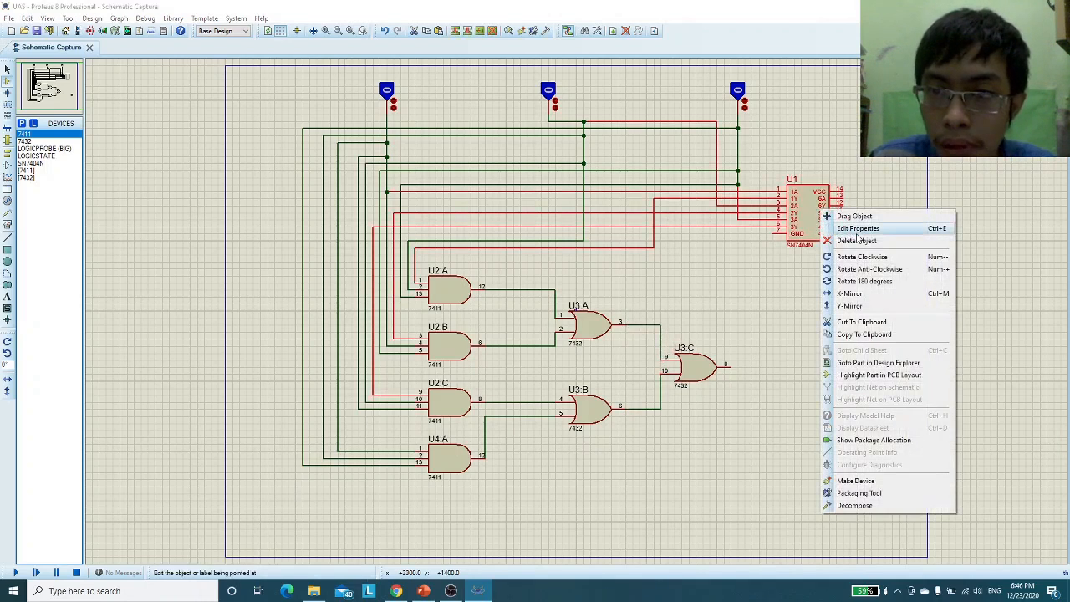
{"action": "left_click", "coordinate": [857, 229]}
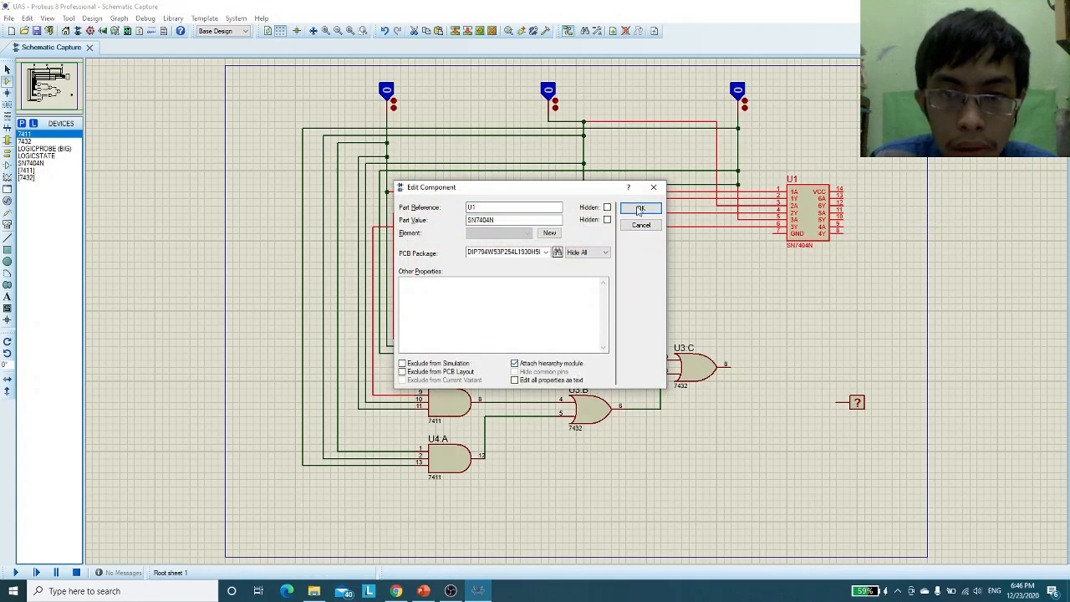
{"action": "left_click", "coordinate": [640, 209]}
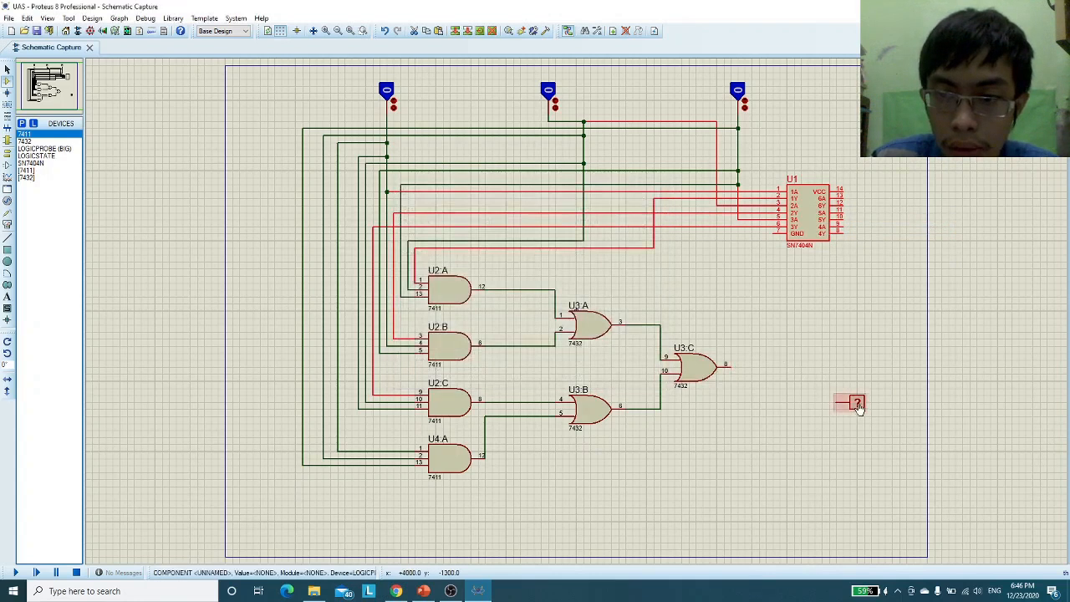
Move the logic probe level with OR gate U3:C's output and wire the two together.
{"action": "left_click_drag", "start_coordinate": [858, 408], "coordinate": [842, 372]}
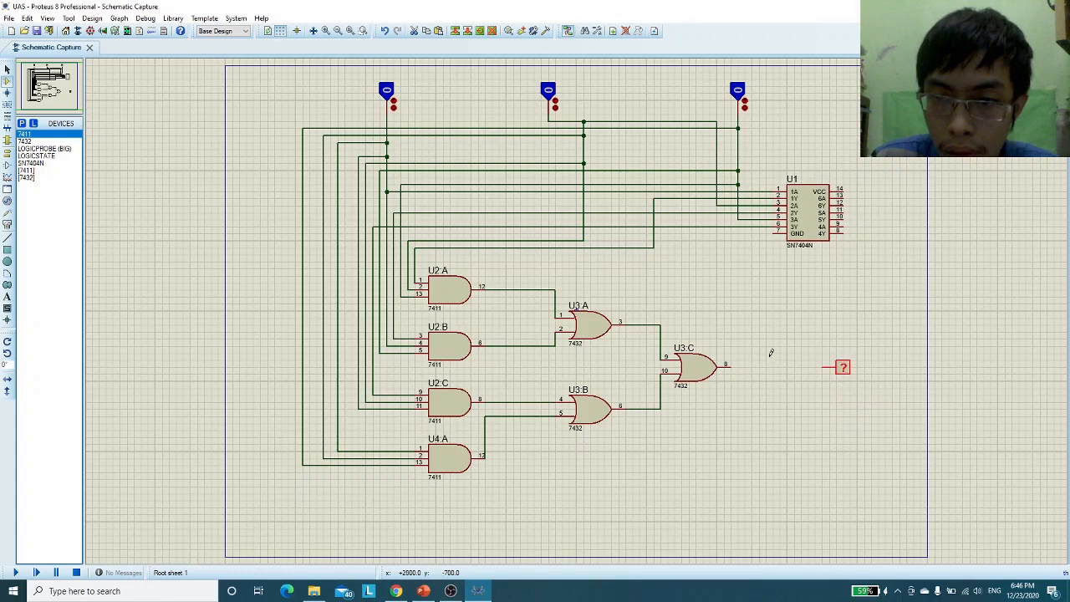
{"action": "left_click", "coordinate": [735, 365]}
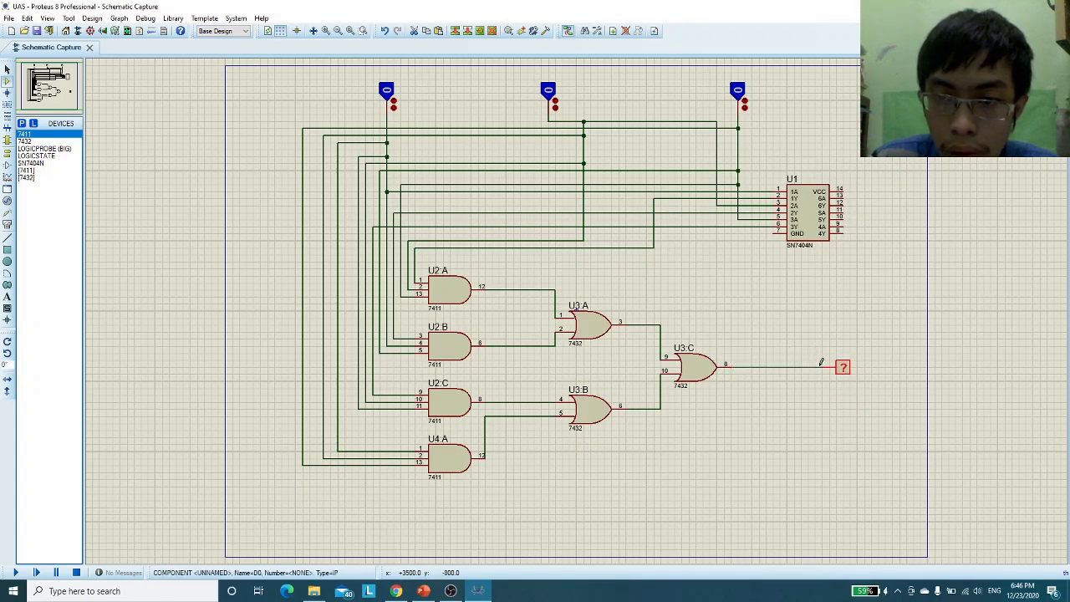
{"action": "left_click", "coordinate": [829, 367]}
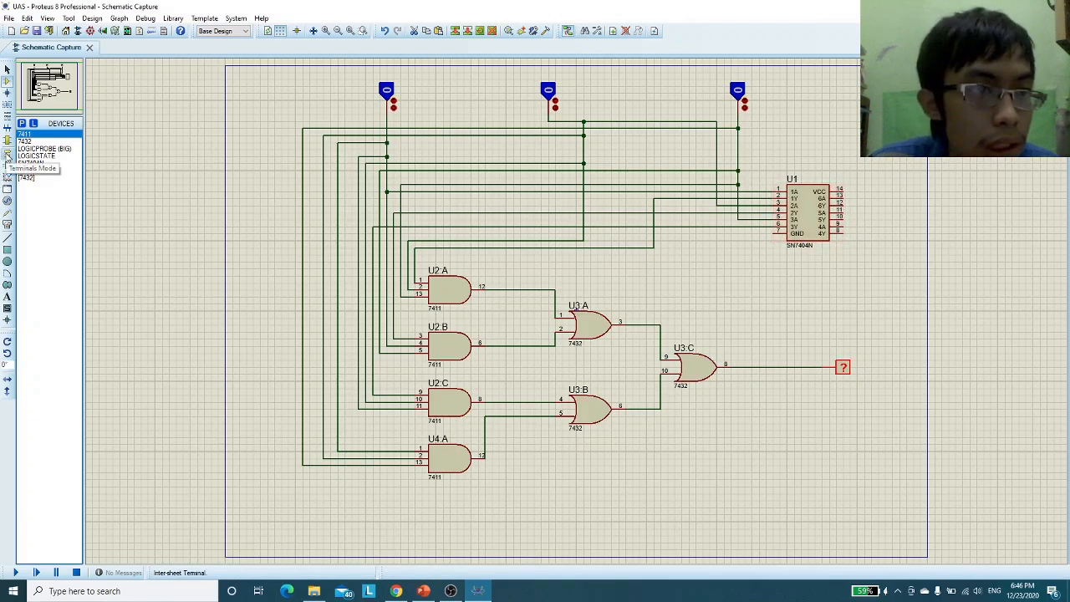
Place a ground terminal just below and to the left of inverter U1.
{"action": "left_click", "coordinate": [7, 156]}
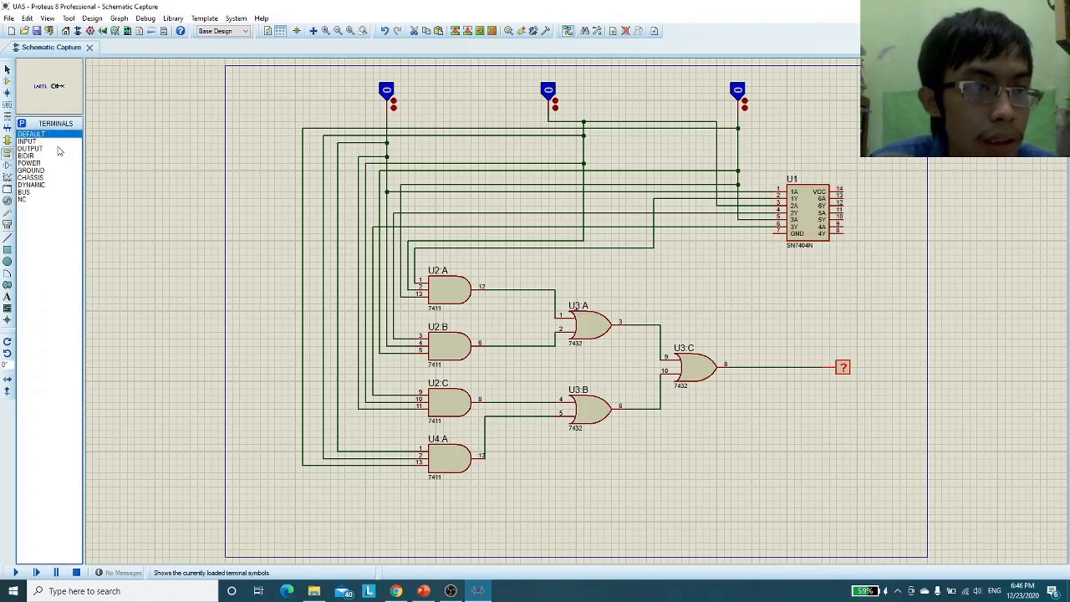
{"action": "left_click", "coordinate": [48, 171]}
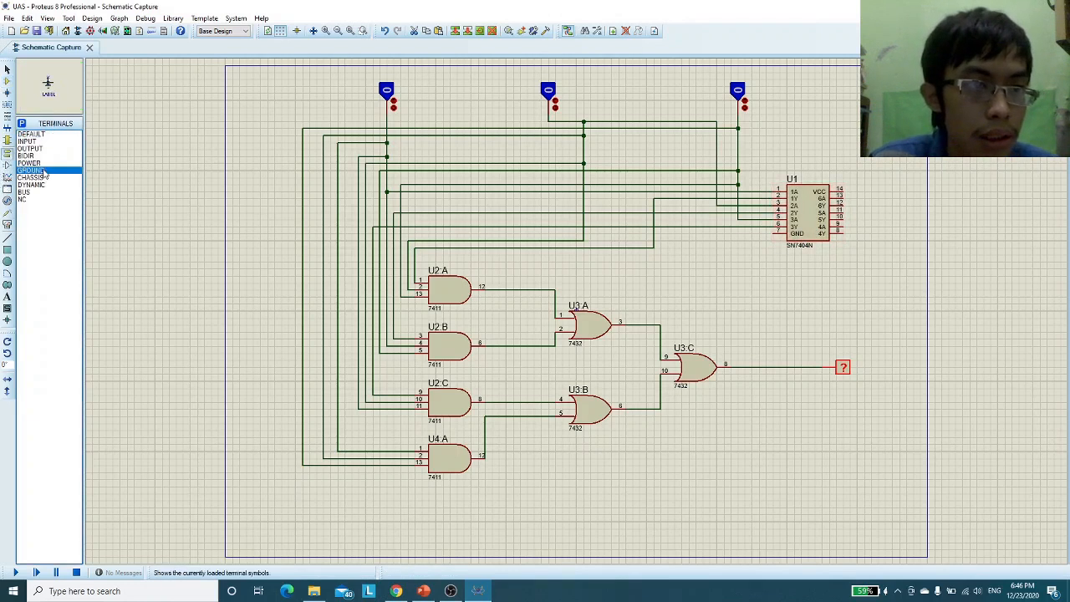
{"action": "left_click", "coordinate": [762, 260]}
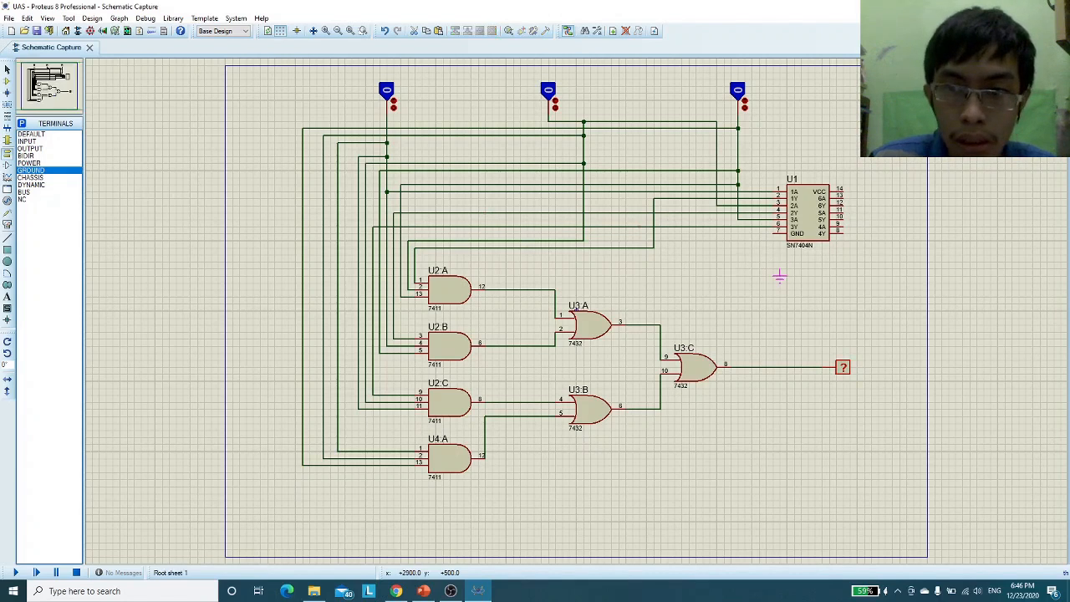
{"action": "left_click", "coordinate": [765, 268]}
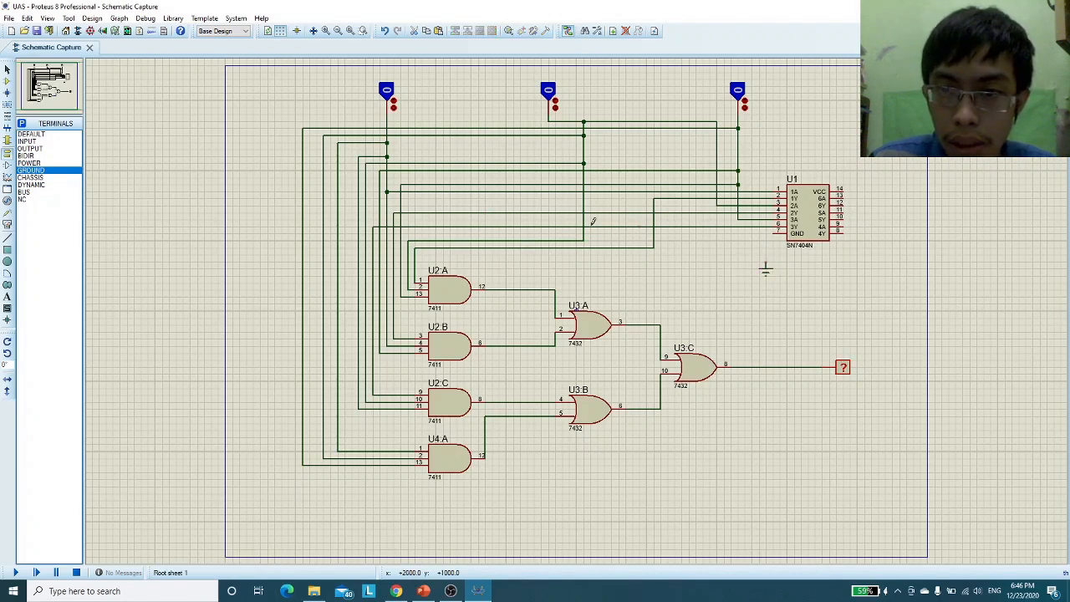
Place a power terminal wired to U1's VCC pin 14, and wire U1's GND pin 7 to the ground terminal.
{"action": "left_click", "coordinate": [29, 163]}
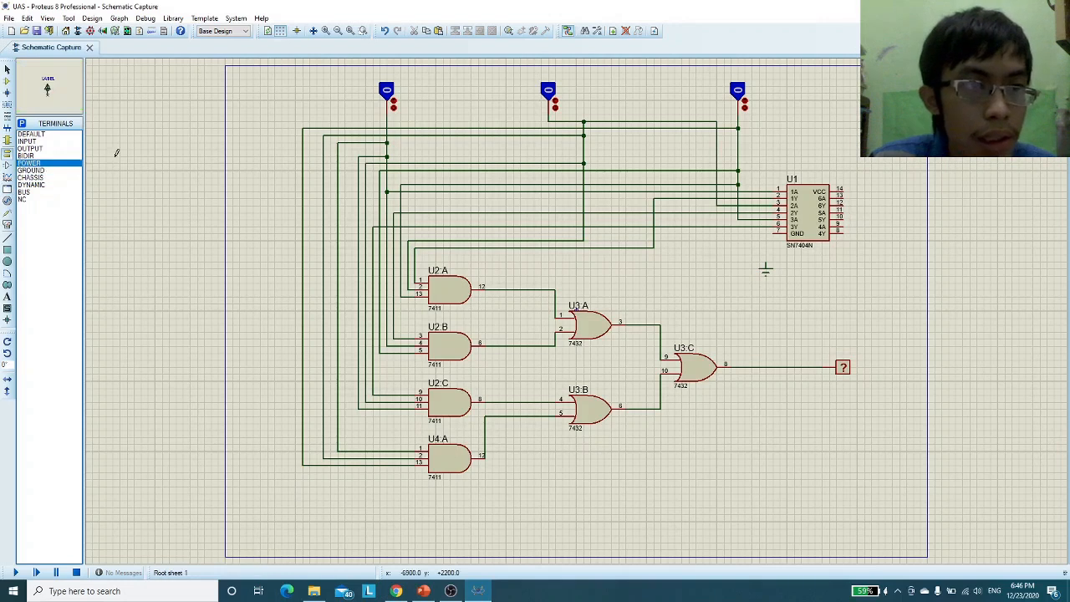
{"action": "left_click", "coordinate": [864, 163]}
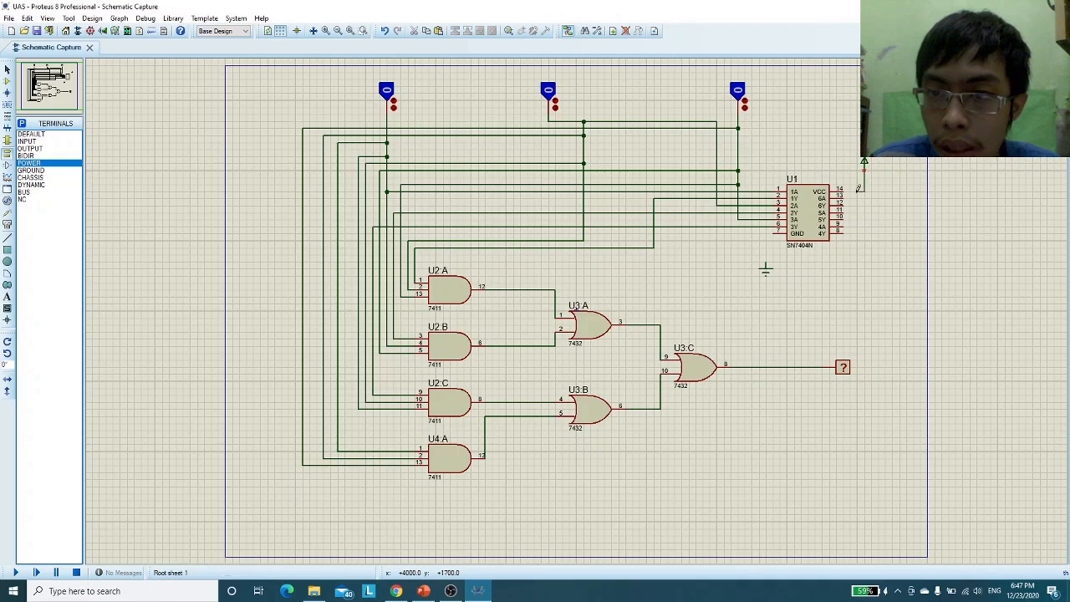
{"action": "left_click", "coordinate": [865, 167]}
{"action": "left_click", "coordinate": [844, 191]}
{"action": "left_click", "coordinate": [776, 227]}
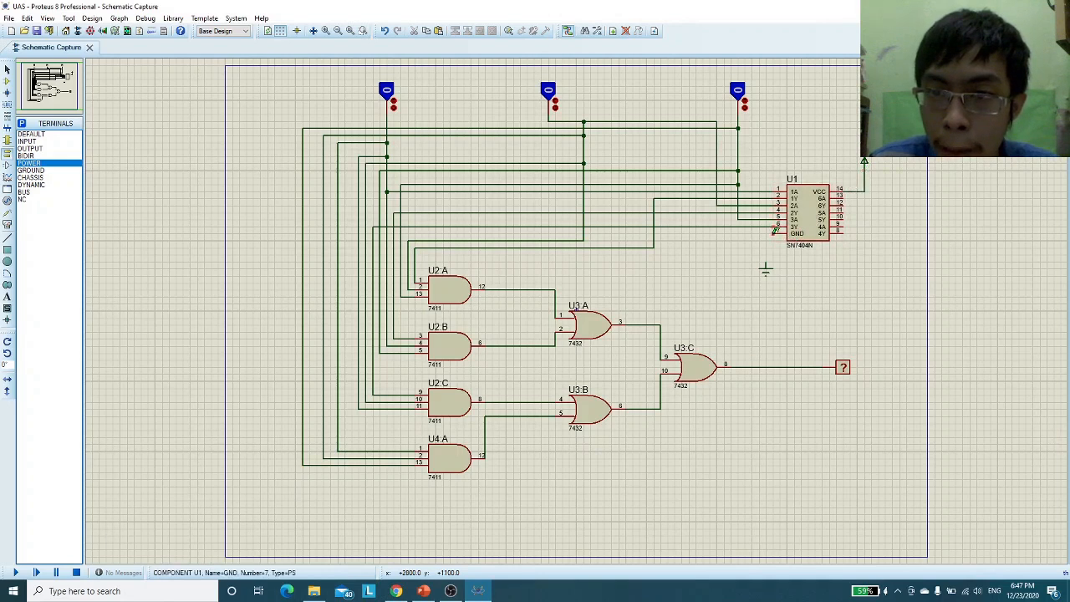
{"action": "left_click", "coordinate": [766, 262]}
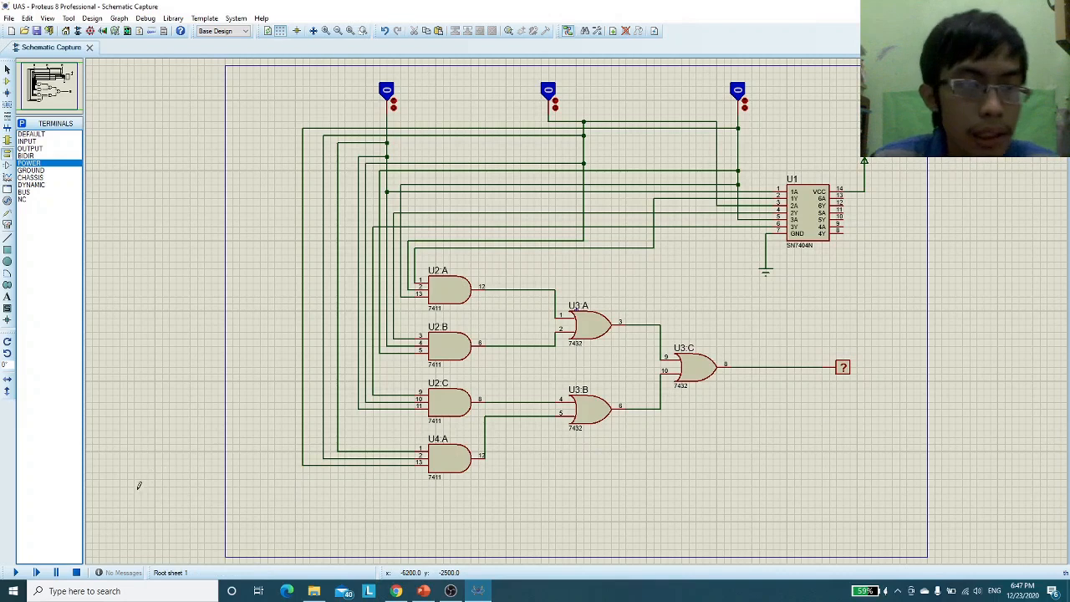
Run the simulation and test the circuit with the middle and right logic states at 1, then return both to 0.
{"action": "left_click", "coordinate": [15, 572]}
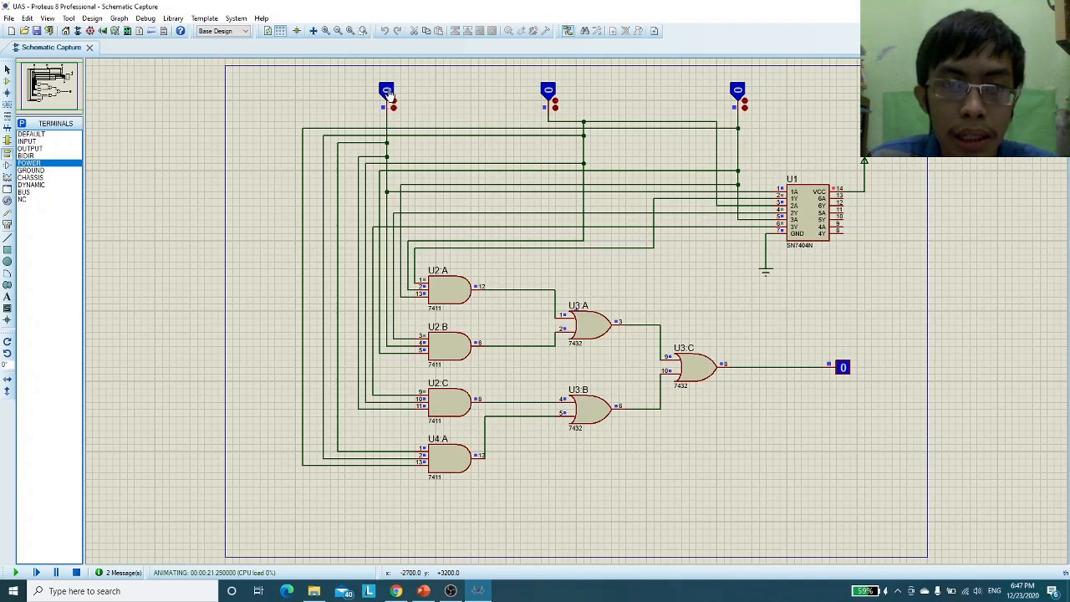
{"action": "left_click", "coordinate": [547, 92]}
{"action": "left_click", "coordinate": [739, 94]}
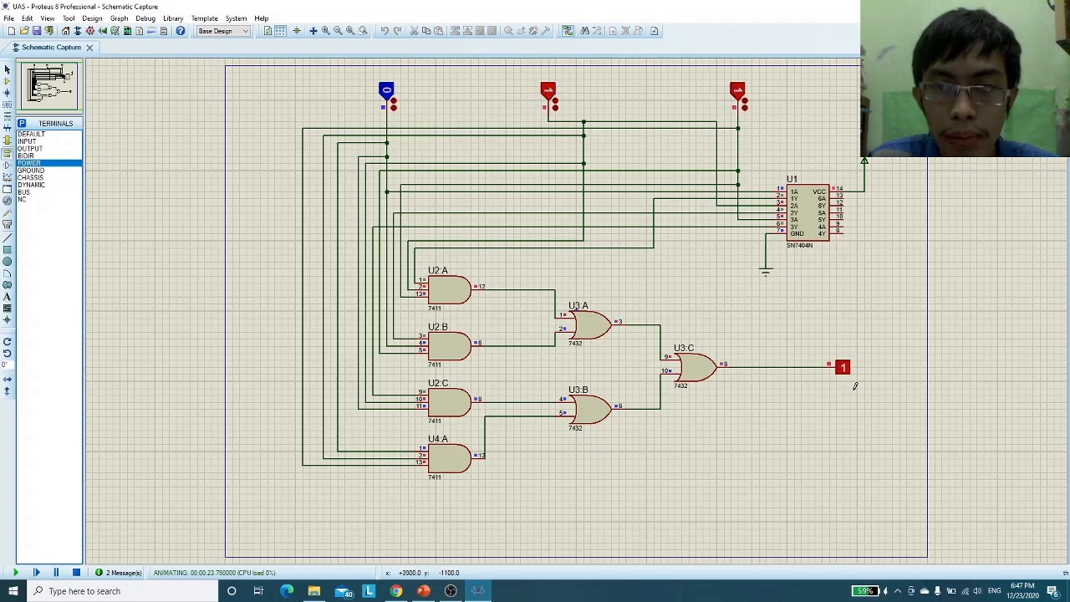
{"action": "left_click", "coordinate": [738, 92]}
{"action": "left_click", "coordinate": [548, 92]}
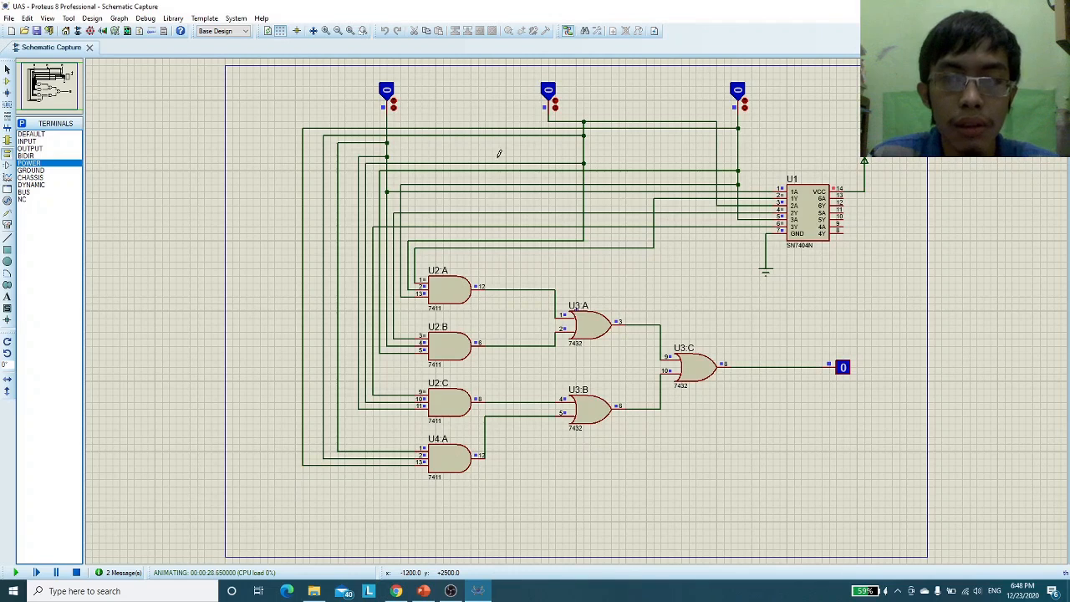
Set the left logic state to 1 and toggle the right logic state to 1 and back to 0.
{"action": "left_click", "coordinate": [387, 94]}
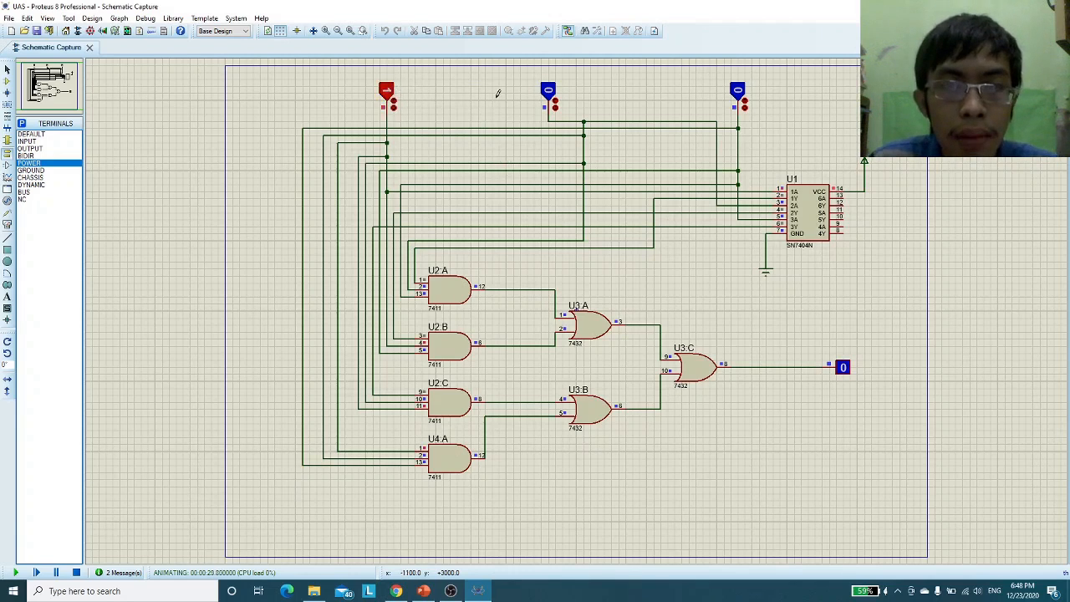
{"action": "left_click", "coordinate": [737, 92]}
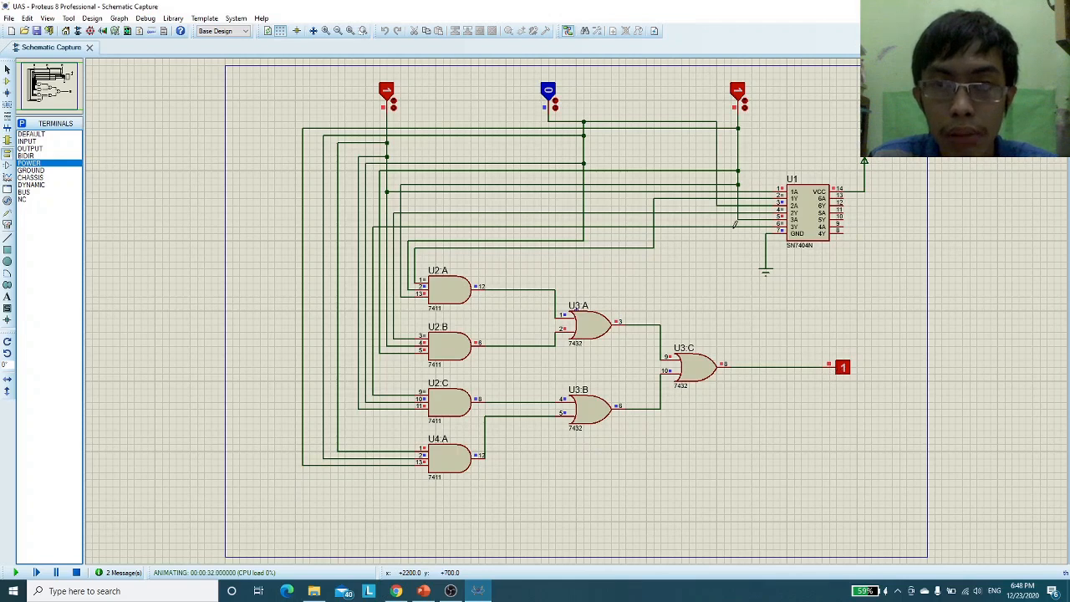
{"action": "left_click", "coordinate": [737, 93]}
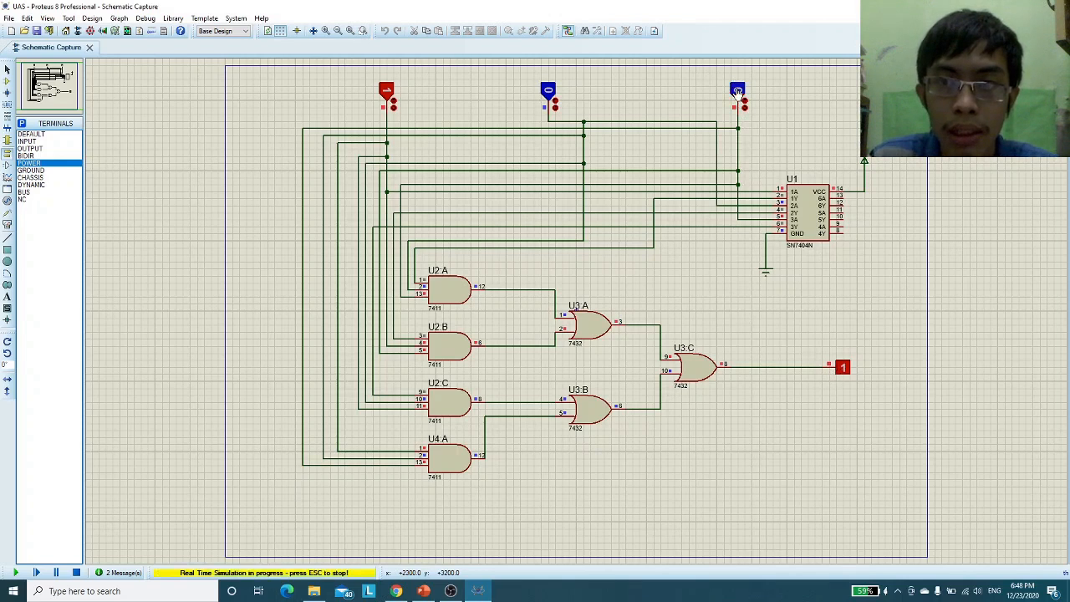
Test the circuit with the left and middle logic states at 1, then return both to 0.
{"action": "left_click", "coordinate": [386, 93]}
{"action": "left_click", "coordinate": [391, 101]}
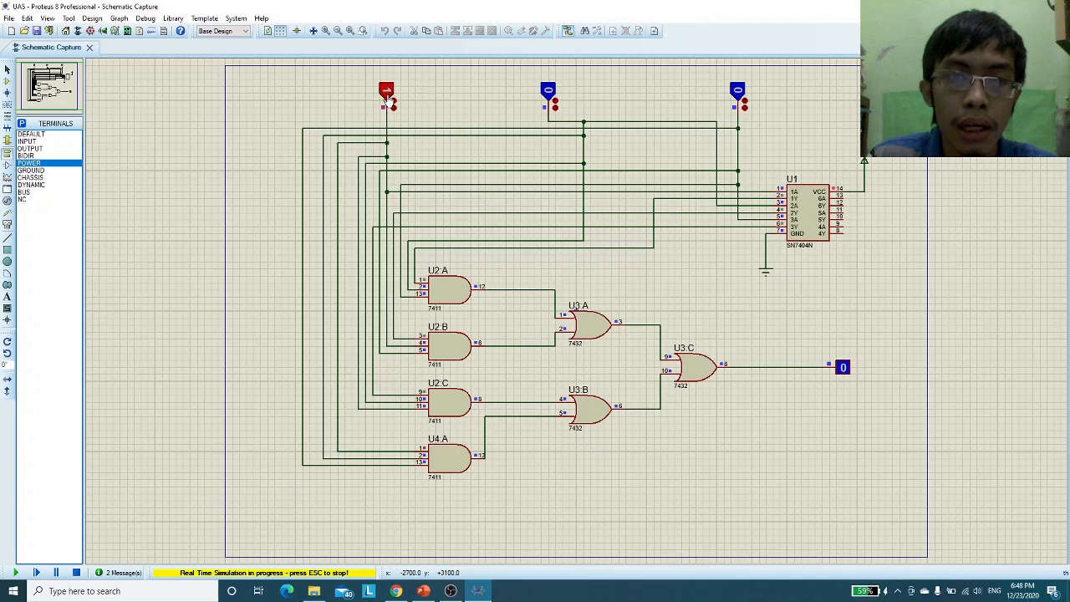
{"action": "left_click", "coordinate": [555, 101]}
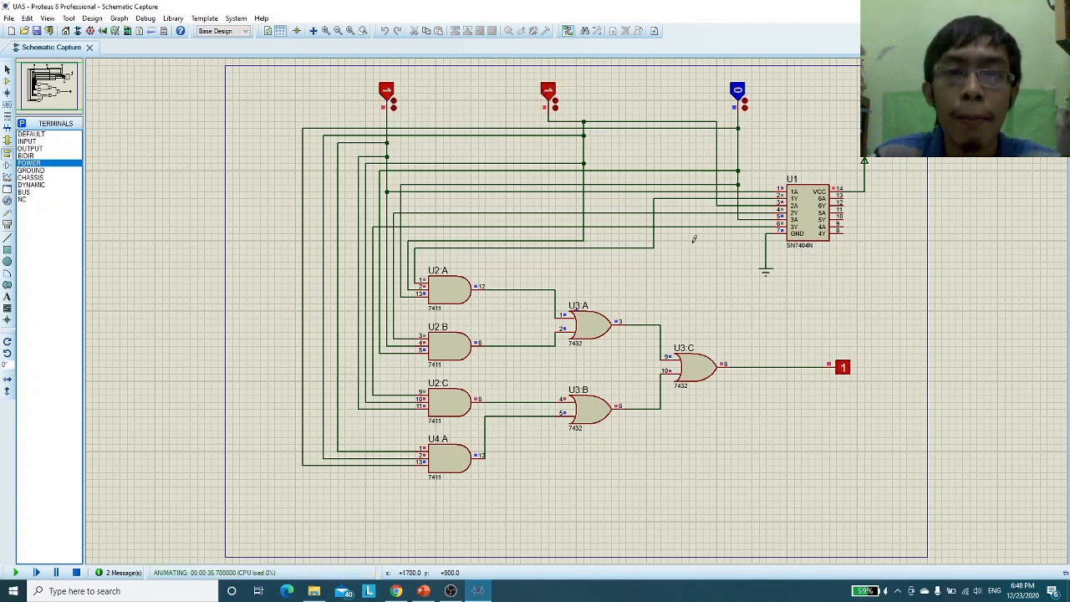
{"action": "left_click", "coordinate": [550, 94]}
{"action": "left_click", "coordinate": [387, 92]}
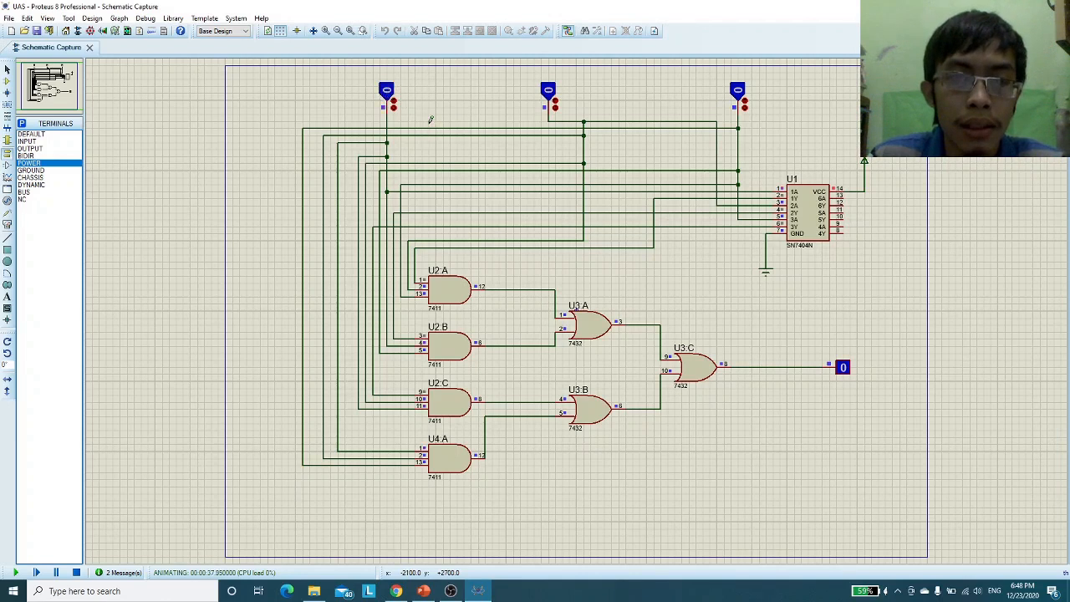
Test the circuit with all three logic states at 1, then return all of them to 0.
{"action": "left_click", "coordinate": [387, 92]}
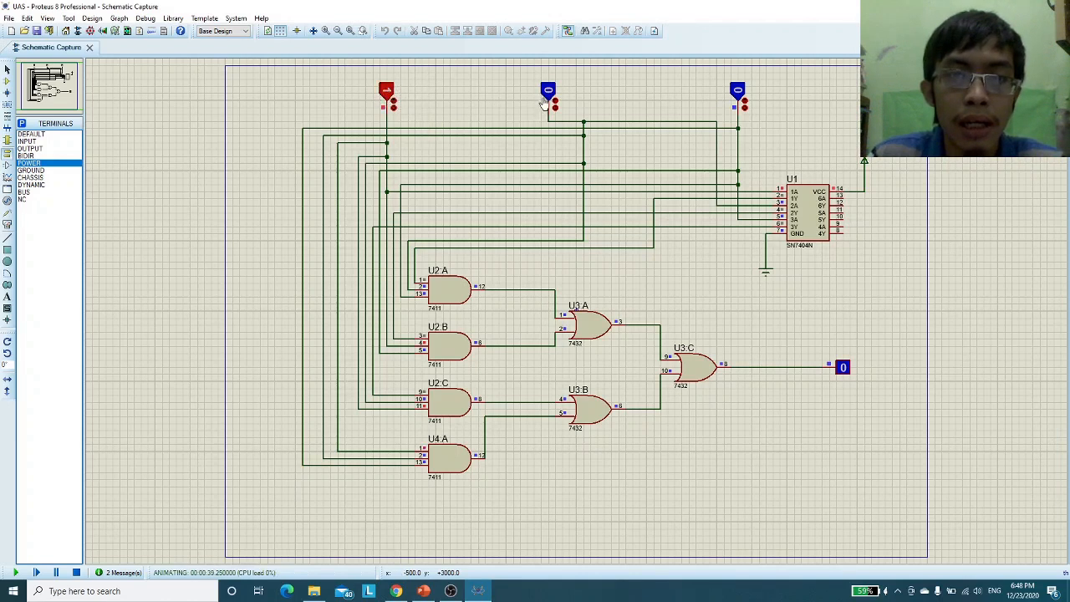
{"action": "left_click", "coordinate": [549, 95]}
{"action": "left_click", "coordinate": [738, 92]}
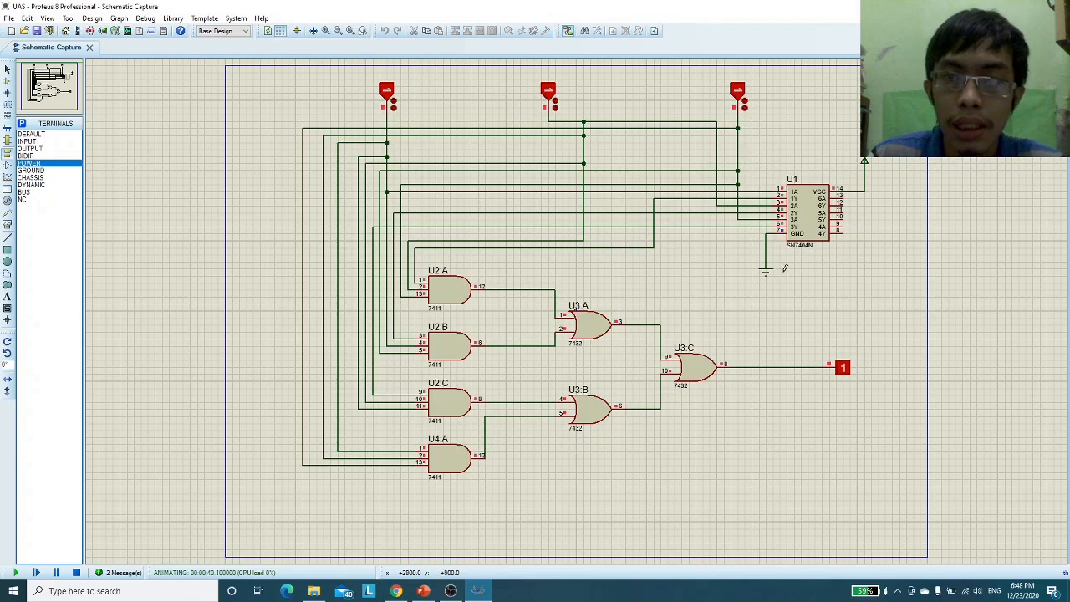
{"action": "left_click", "coordinate": [736, 92]}
{"action": "left_click", "coordinate": [549, 92]}
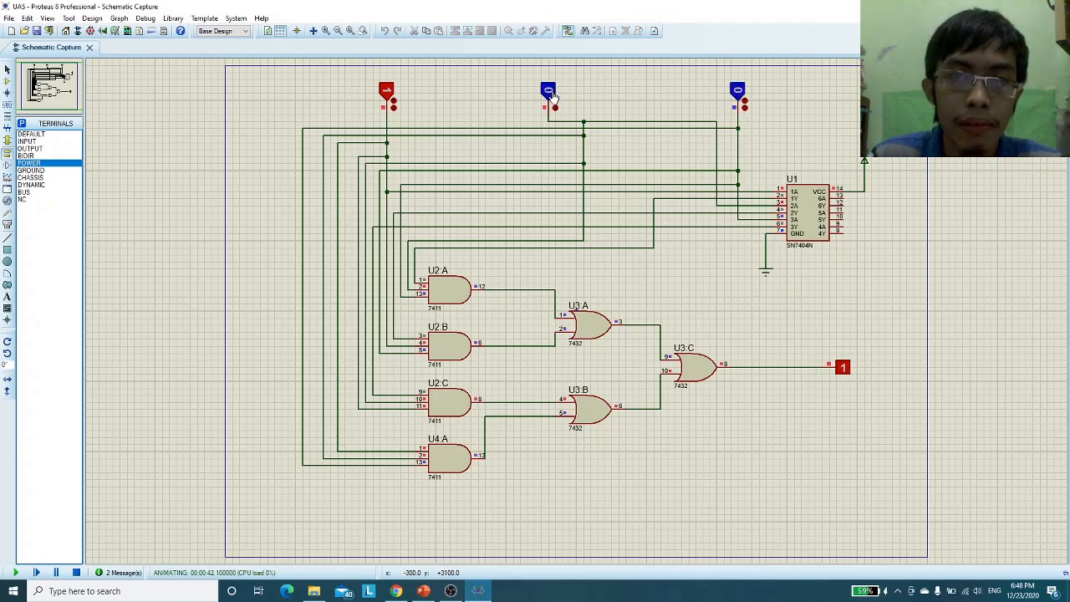
{"action": "left_click", "coordinate": [387, 92]}
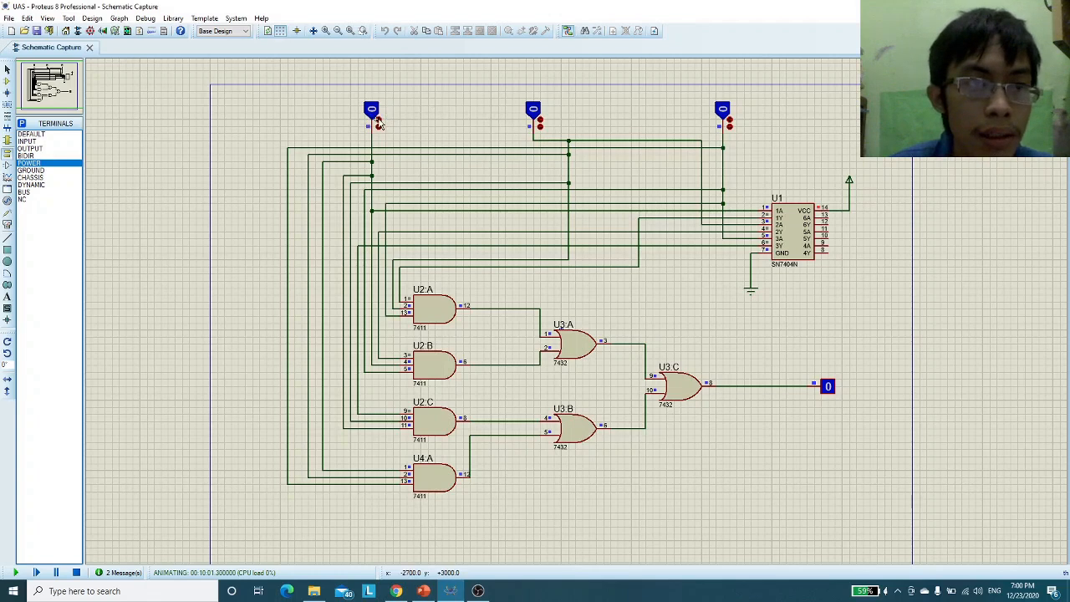
Pick the LOGICSTATE device among the components, and toggle the left logic state to 1 and back to 0.
{"action": "left_click", "coordinate": [8, 83]}
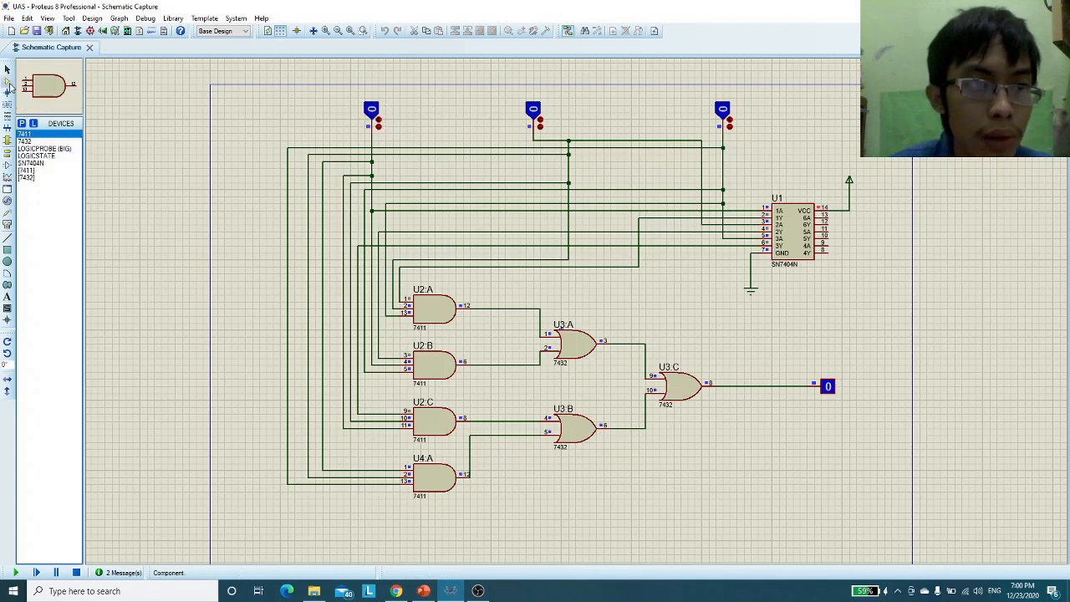
{"action": "left_click", "coordinate": [54, 156]}
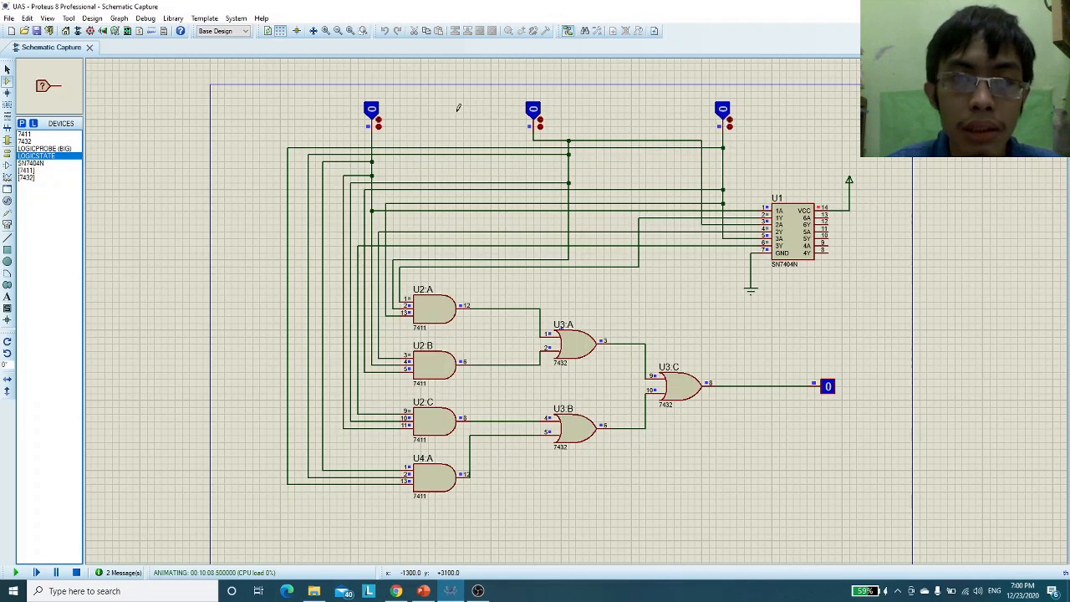
{"action": "left_click", "coordinate": [374, 113]}
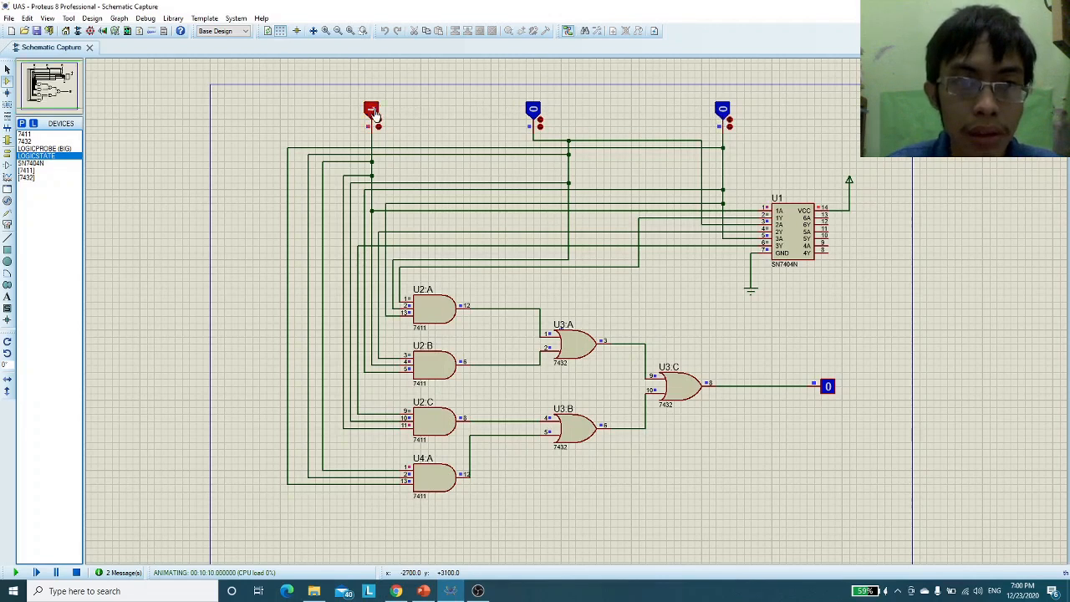
{"action": "left_click", "coordinate": [374, 114]}
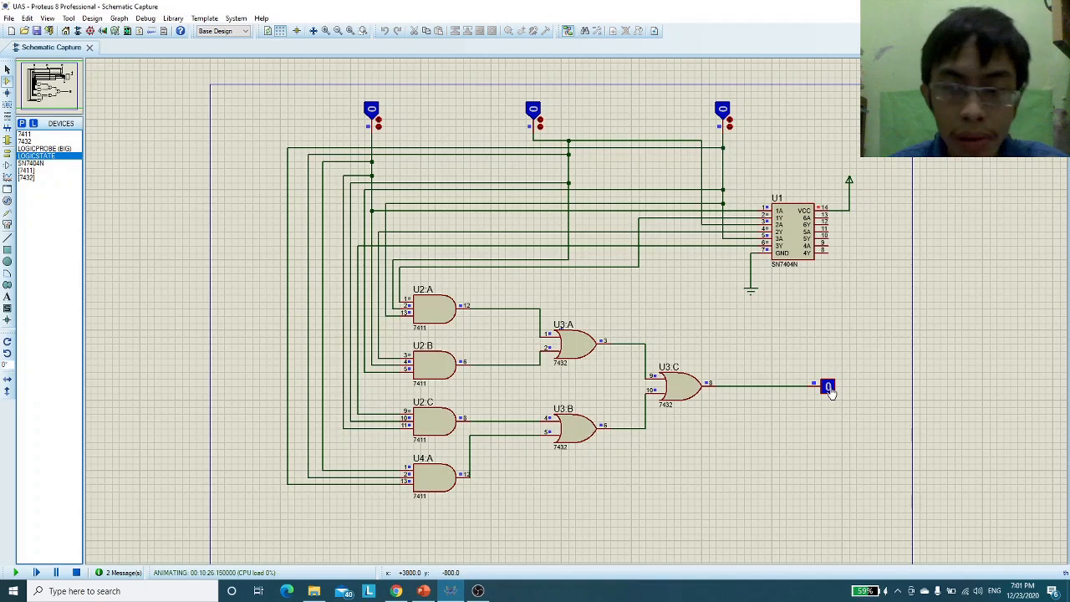
Set the right logic state to 1, toggle the middle one to 1 and back to 0, and return the right one to 0.
{"action": "left_click", "coordinate": [722, 112]}
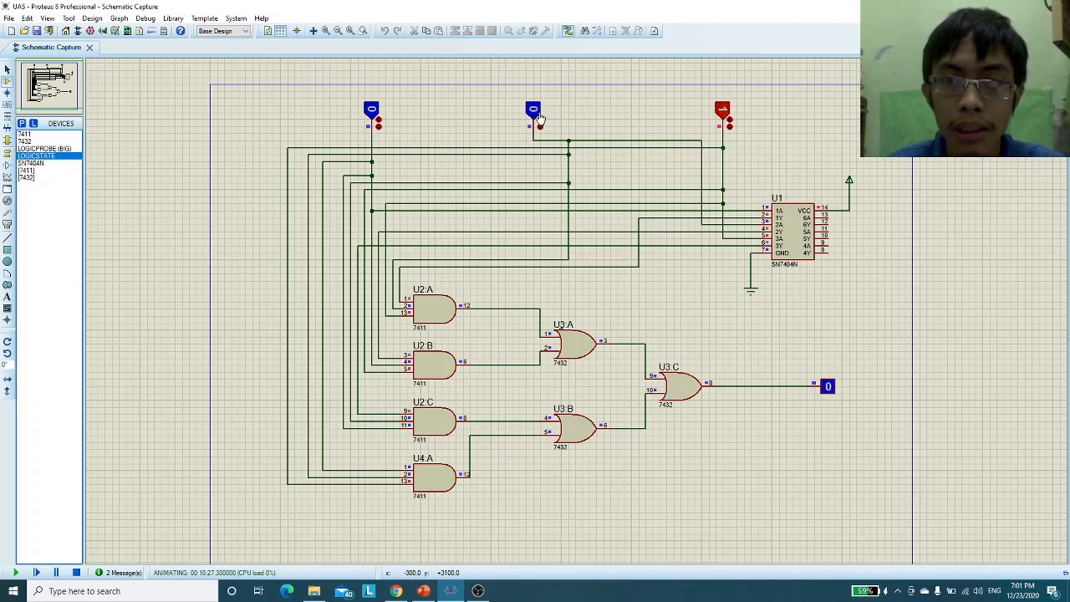
{"action": "left_click", "coordinate": [534, 114]}
{"action": "left_click", "coordinate": [535, 114]}
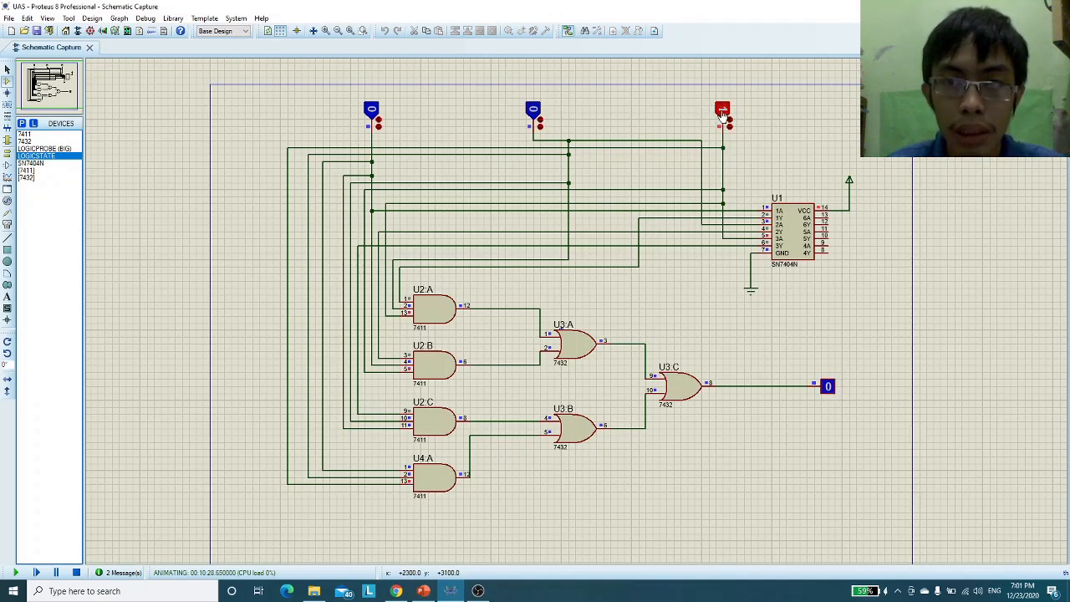
{"action": "left_click", "coordinate": [723, 113]}
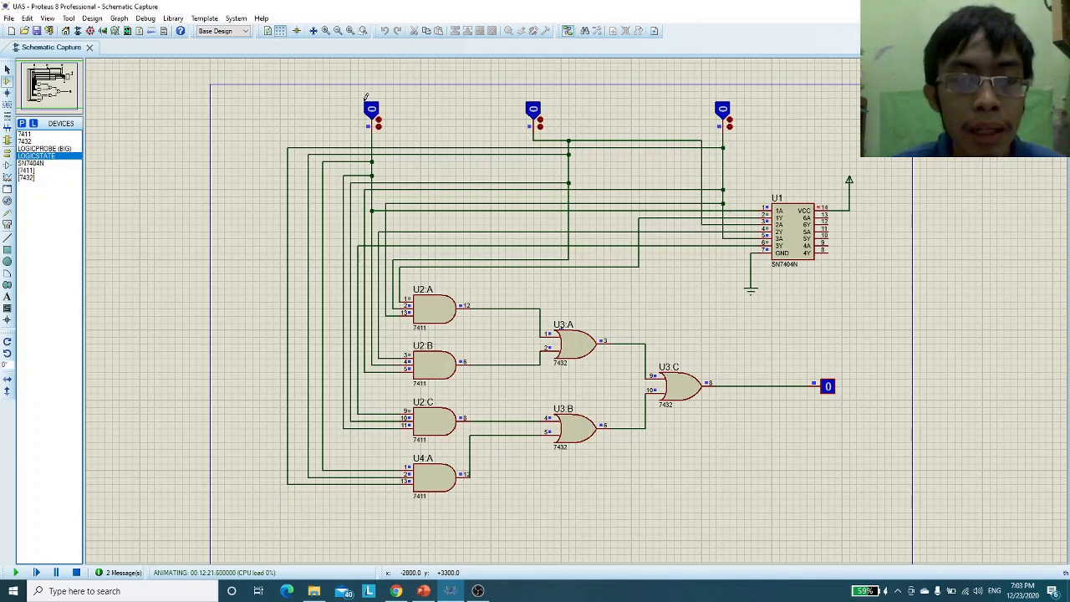
Test the circuit with the middle and right logic states at 1, then return both to 0.
{"action": "left_click", "coordinate": [532, 112]}
{"action": "left_click", "coordinate": [720, 115]}
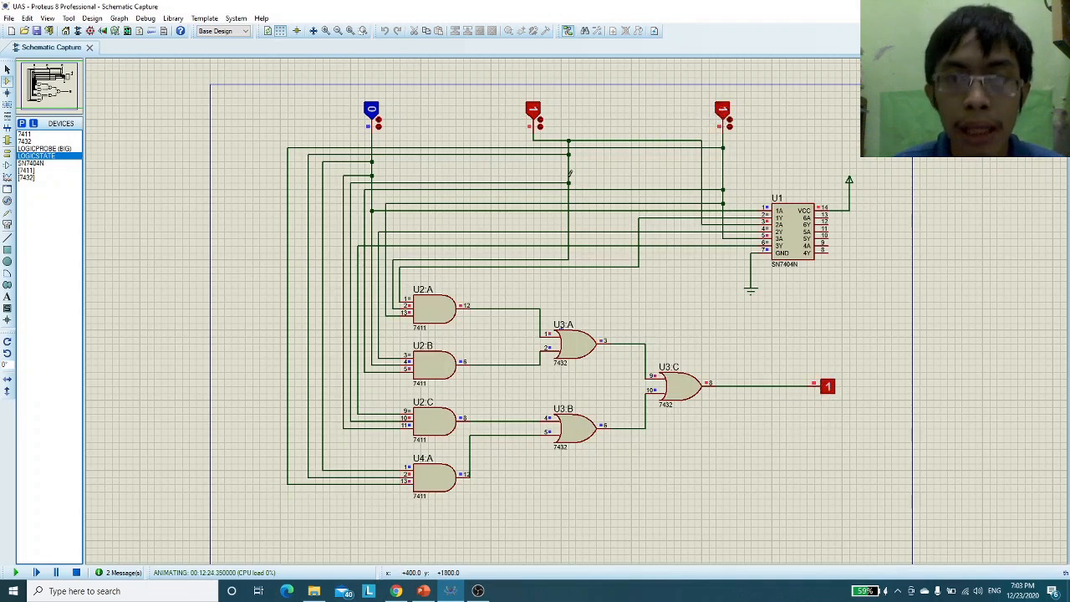
{"action": "left_click", "coordinate": [532, 112]}
{"action": "left_click", "coordinate": [721, 115]}
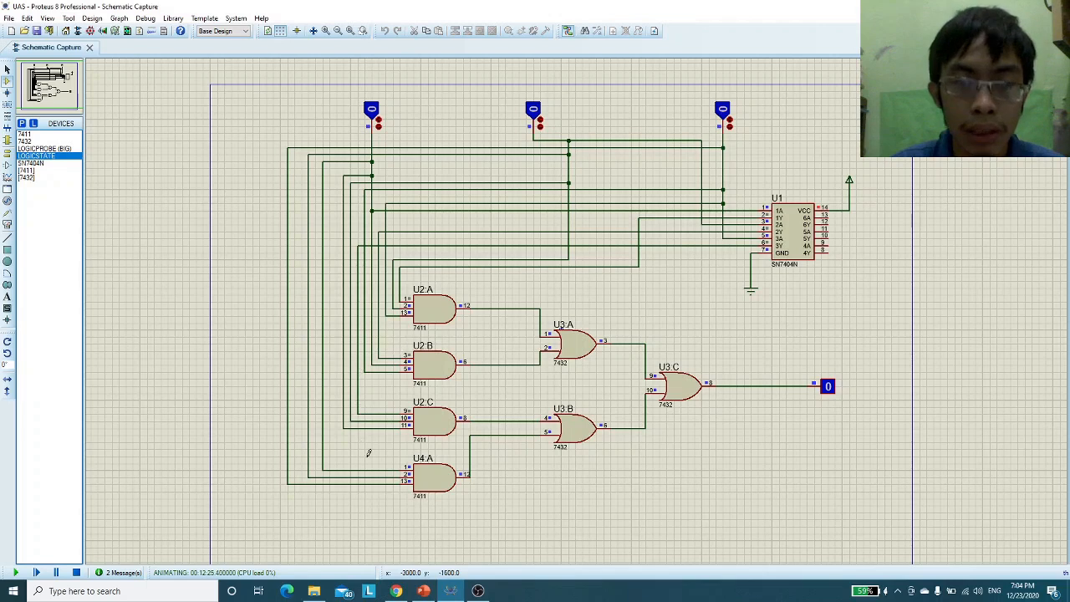